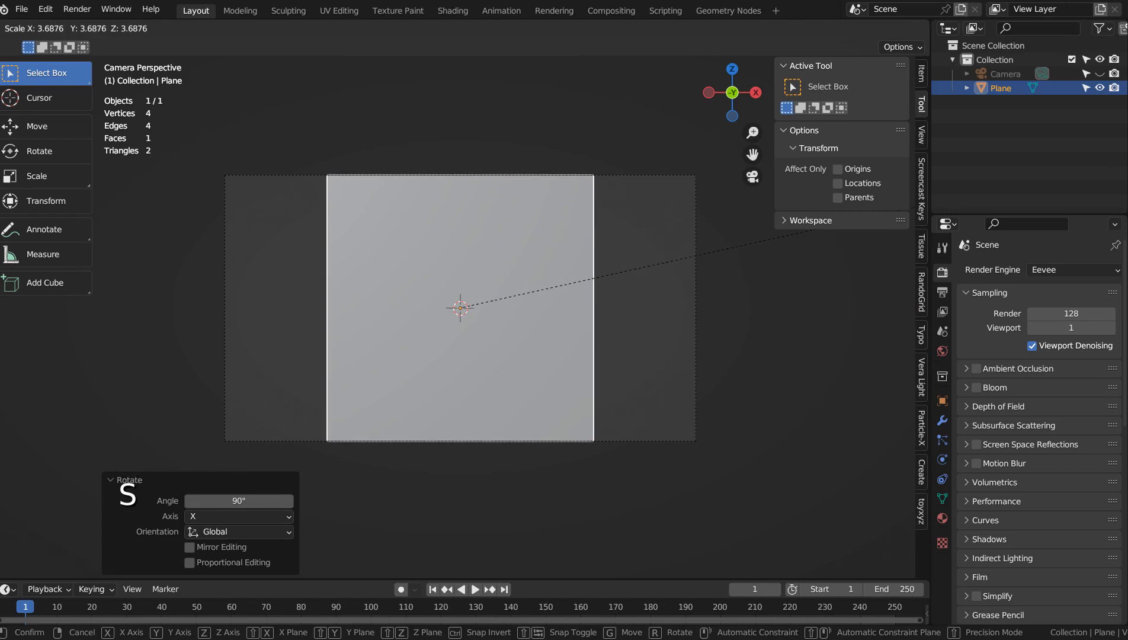
Step: Scale the plane to fill the camera frame, about 3.7 uniformly and about 1.75 more along X
left_click(62, 236)
key("s")
key("x")
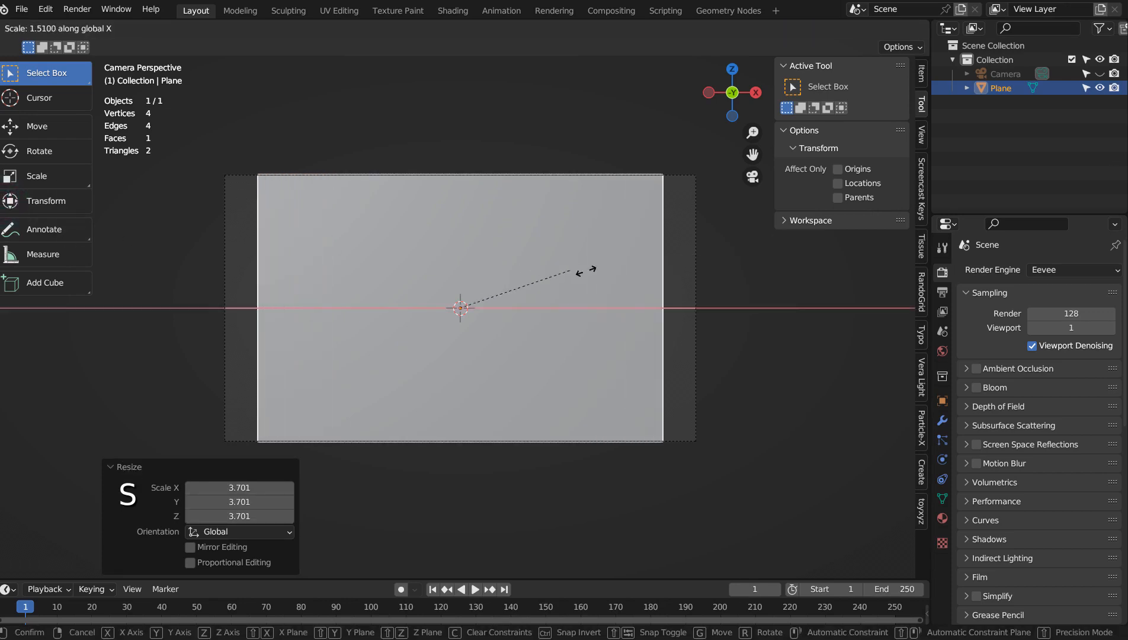
left_click(588, 271)
key("s")
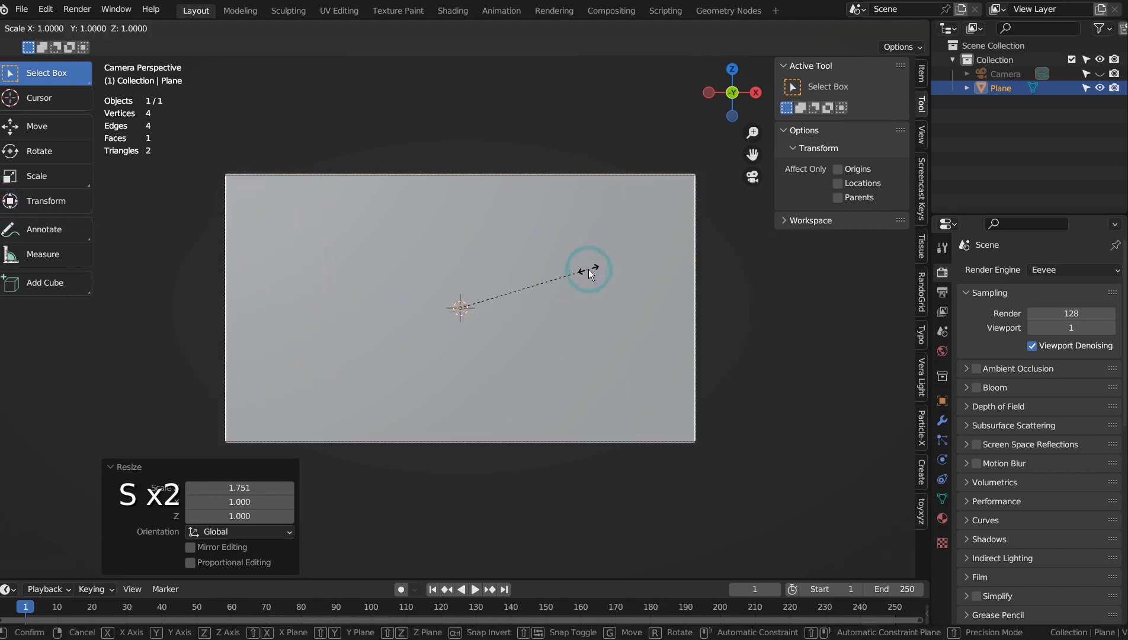
key("x")
left_click(590, 270)
Step: In the Texture Paint workspace, add a Base Color texture slot to the plane for painting
left_click(414, 10)
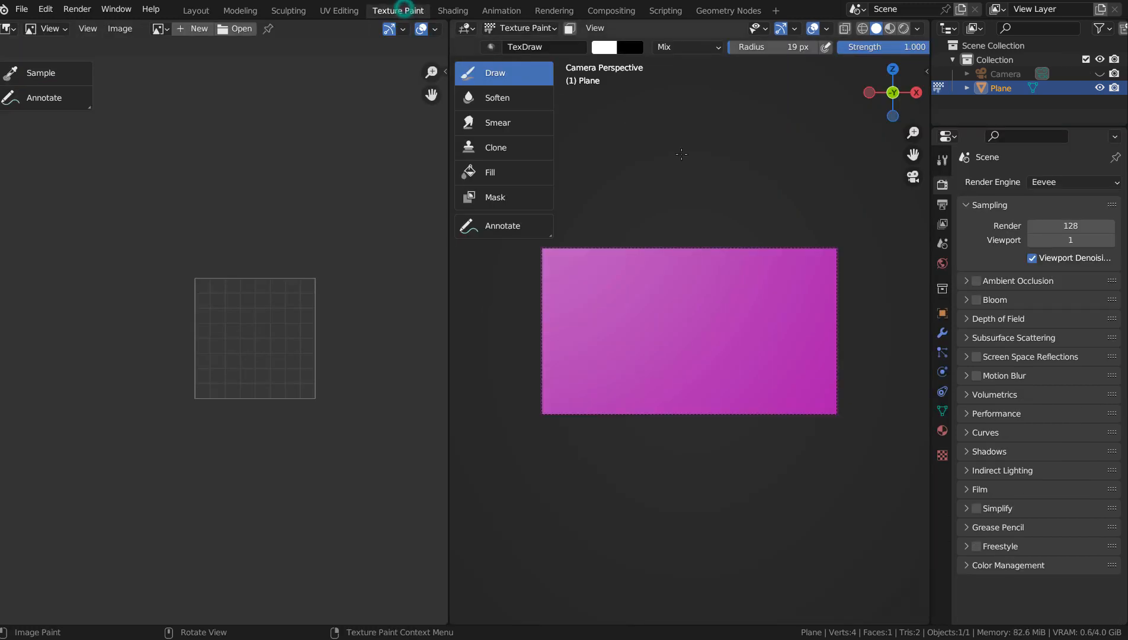
left_click(940, 160)
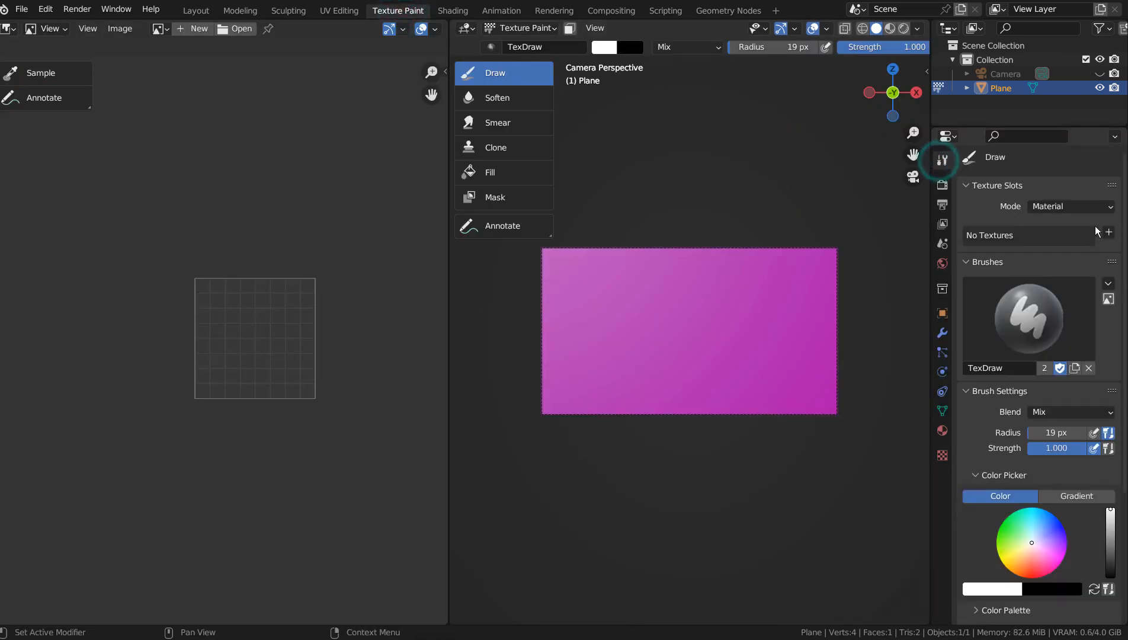
left_click(1109, 232)
left_click(1094, 244)
left_click(976, 387)
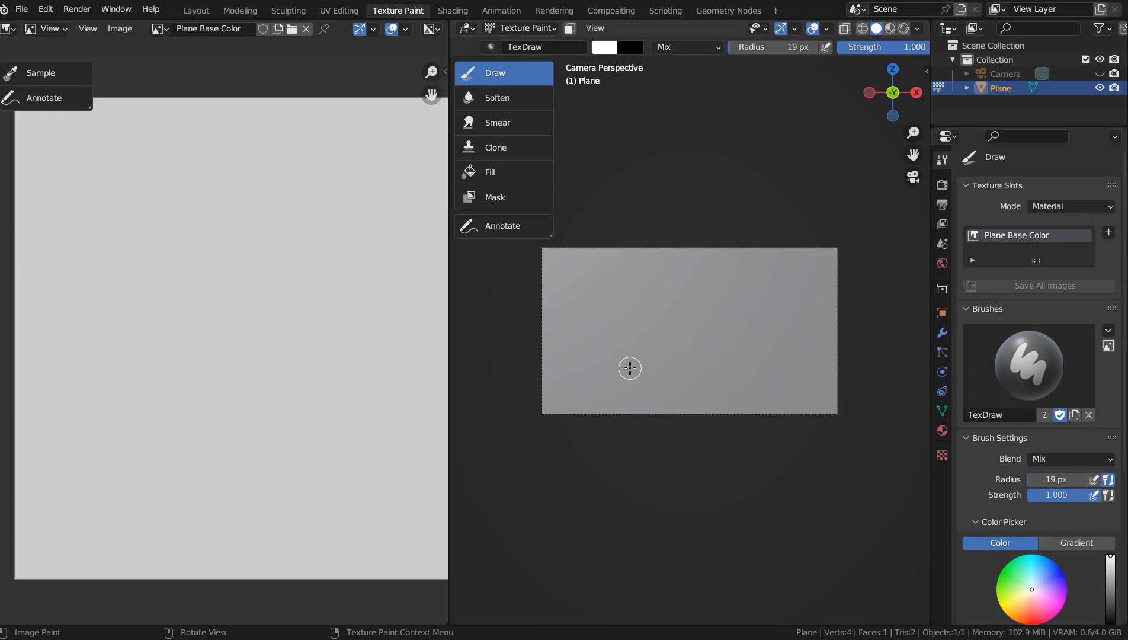
Step: Paint a filled white car-shaped silhouette across the middle of the plane and render the image
mouse_move(625, 377)
left_mouse_down()
mouse_move(624, 343)
mouse_move(705, 298)
mouse_move(758, 329)
mouse_move(768, 351)
mouse_move(633, 374)
mouse_move(628, 354)
mouse_move(702, 308)
mouse_move(652, 345)
mouse_move(687, 345)
mouse_move(642, 354)
mouse_move(757, 348)
mouse_move(704, 359)
mouse_move(743, 346)
mouse_move(725, 332)
mouse_move(713, 341)
mouse_move(708, 308)
mouse_move(721, 346)
mouse_move(694, 336)
mouse_move(713, 339)
mouse_move(712, 324)
mouse_move(741, 345)
mouse_move(740, 333)
mouse_move(692, 345)
mouse_move(736, 328)
mouse_move(665, 336)
mouse_move(736, 370)
mouse_move(720, 370)
mouse_move(769, 357)
left_mouse_up()
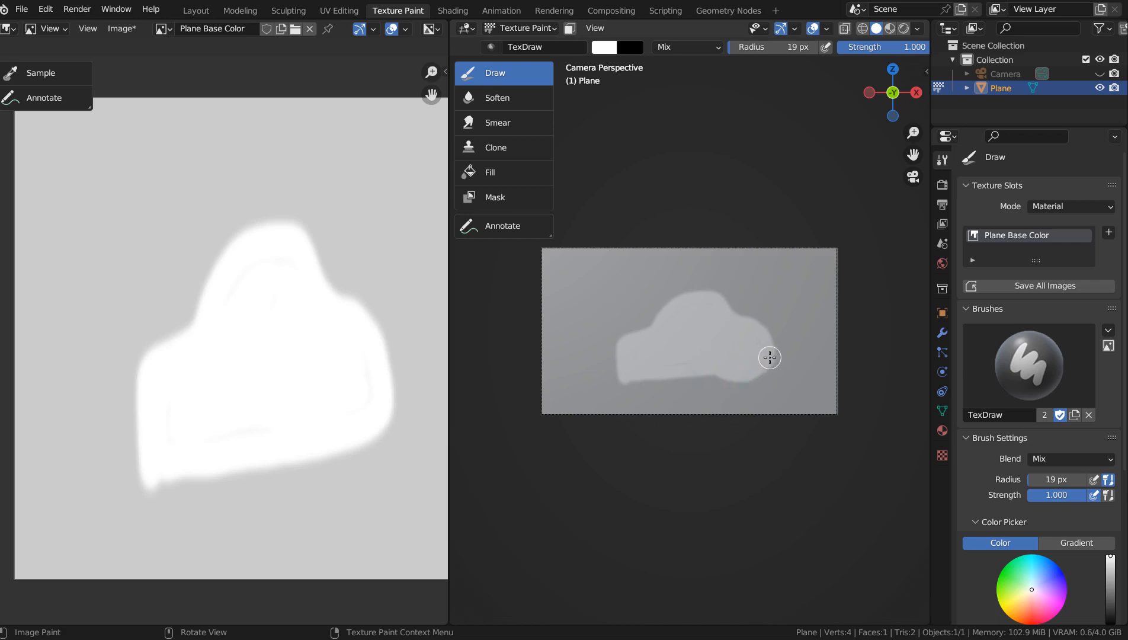
mouse_move(627, 377)
left_mouse_down()
mouse_move(655, 383)
mouse_move(684, 366)
mouse_move(612, 353)
mouse_move(599, 377)
mouse_move(637, 372)
mouse_move(604, 367)
mouse_move(622, 344)
mouse_move(695, 342)
mouse_move(765, 317)
mouse_move(767, 353)
mouse_move(751, 338)
mouse_move(765, 340)
left_mouse_up()
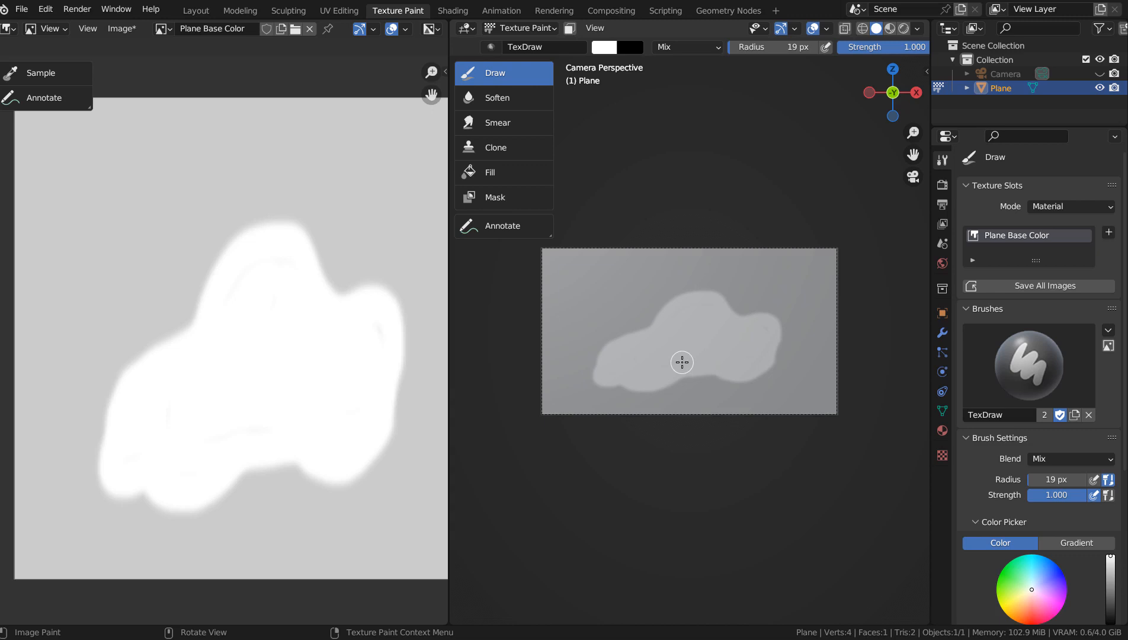
key("F12")
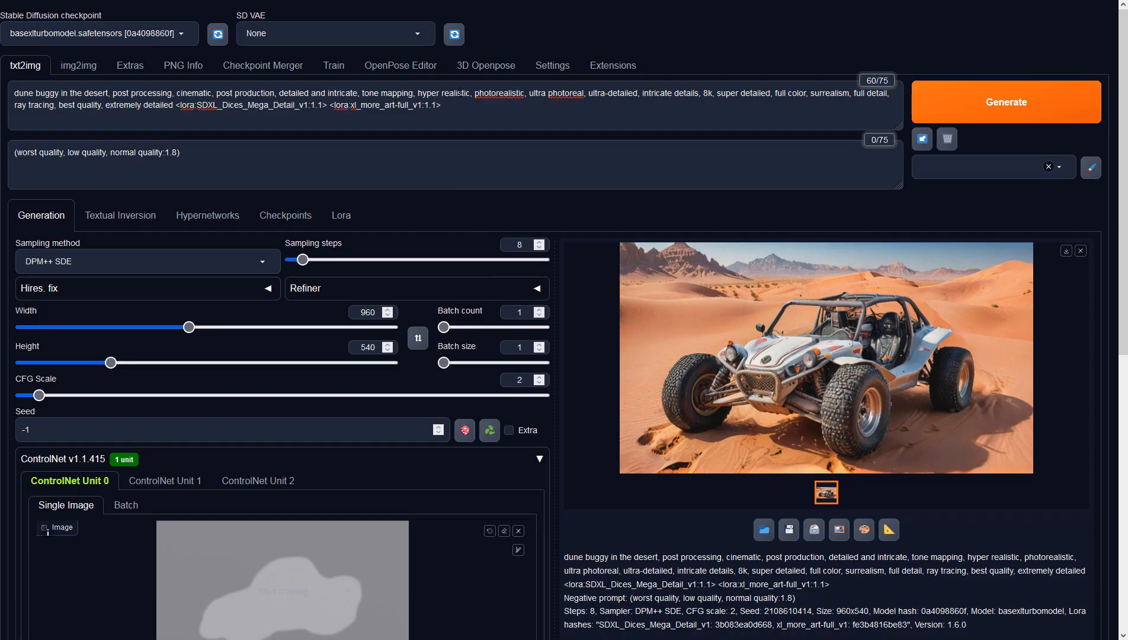
left_click(482, 106)
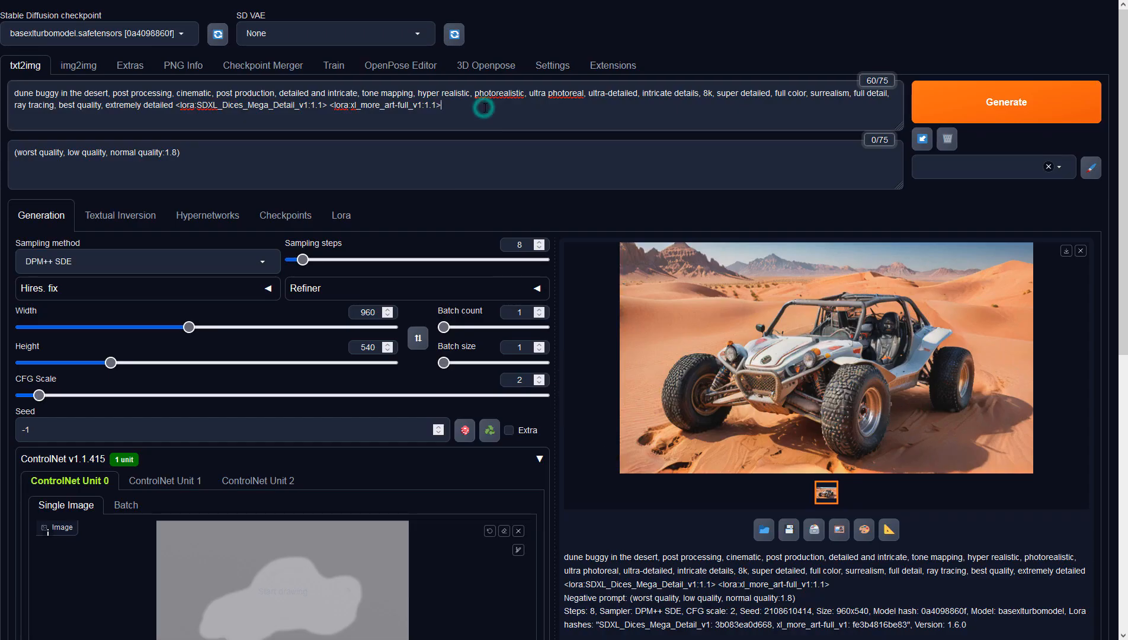
left_click(463, 150)
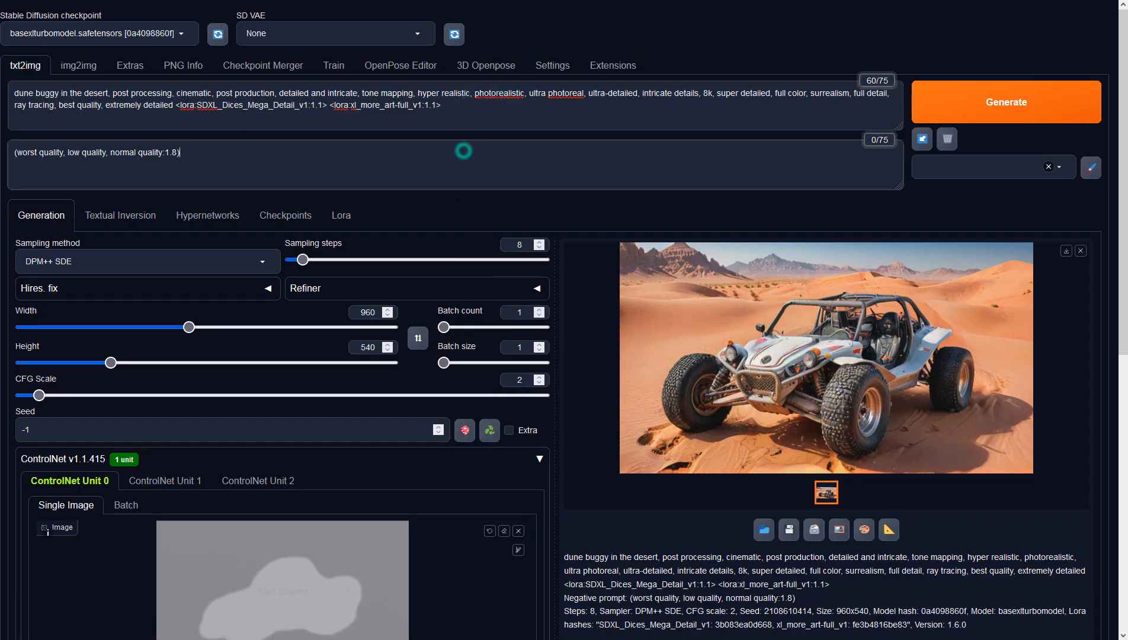
left_click(372, 311)
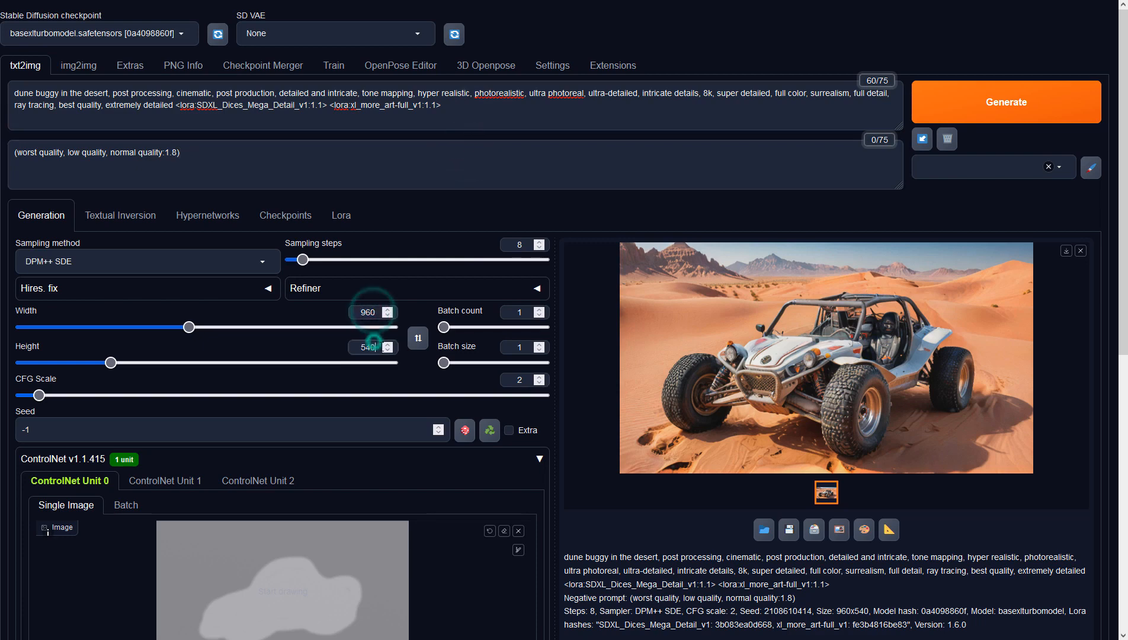
Step: In the Stable Diffusion web UI, set ControlNet Unit 0 to Depth with preprocessor none and model sai_xl_depth_256lora
scroll(620, 561, "down", 7)
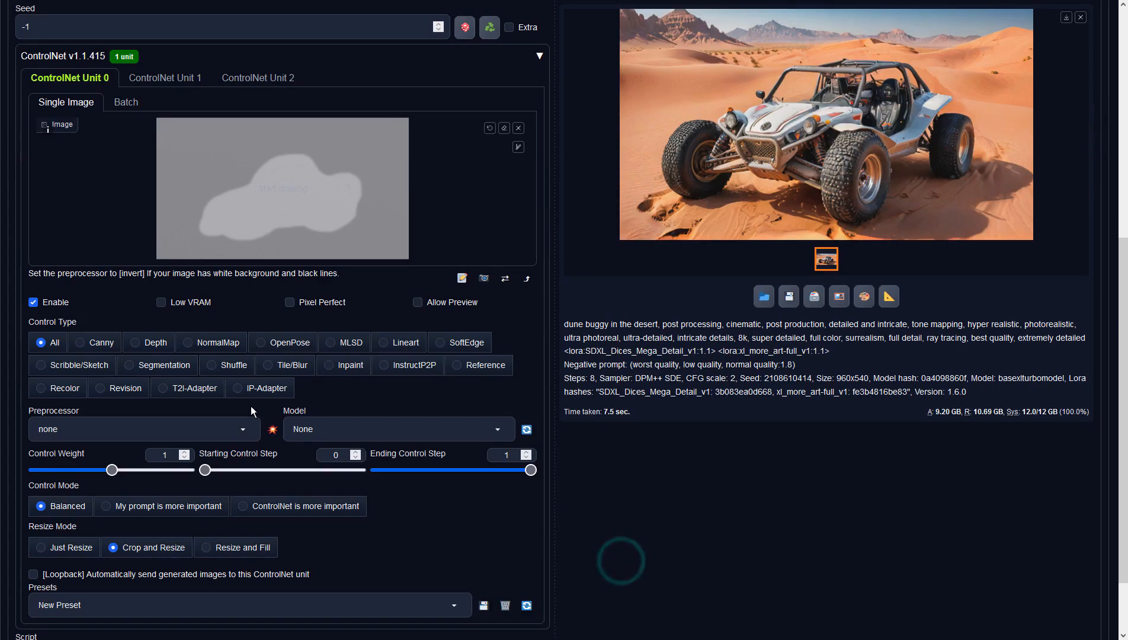
left_click(154, 341)
left_click(240, 429)
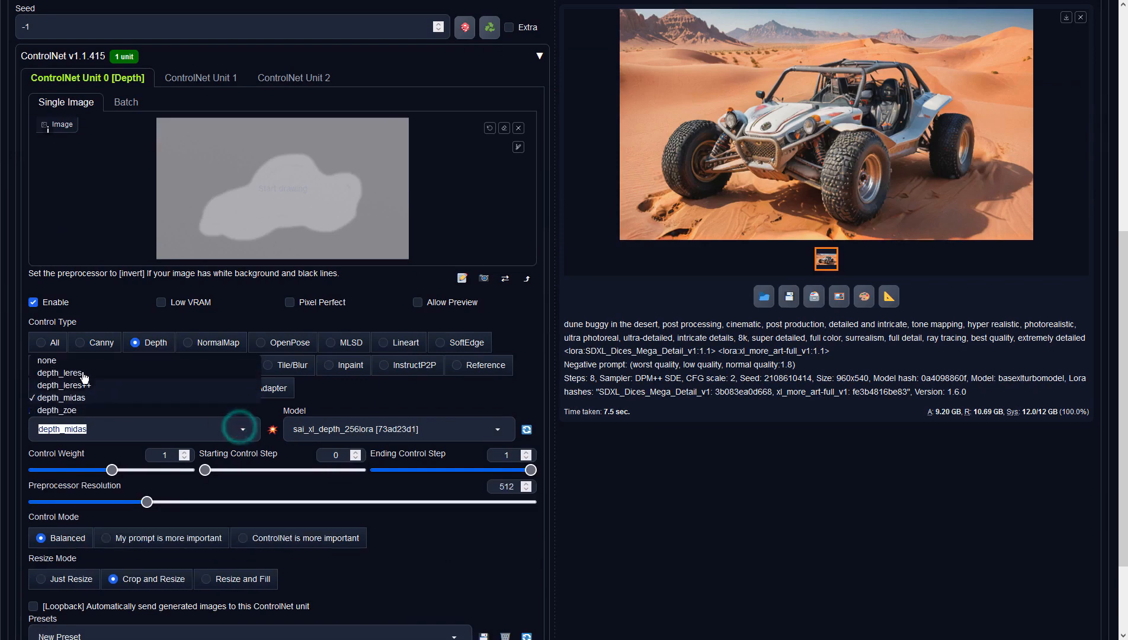
left_click(74, 362)
left_click(372, 427)
left_click(355, 411)
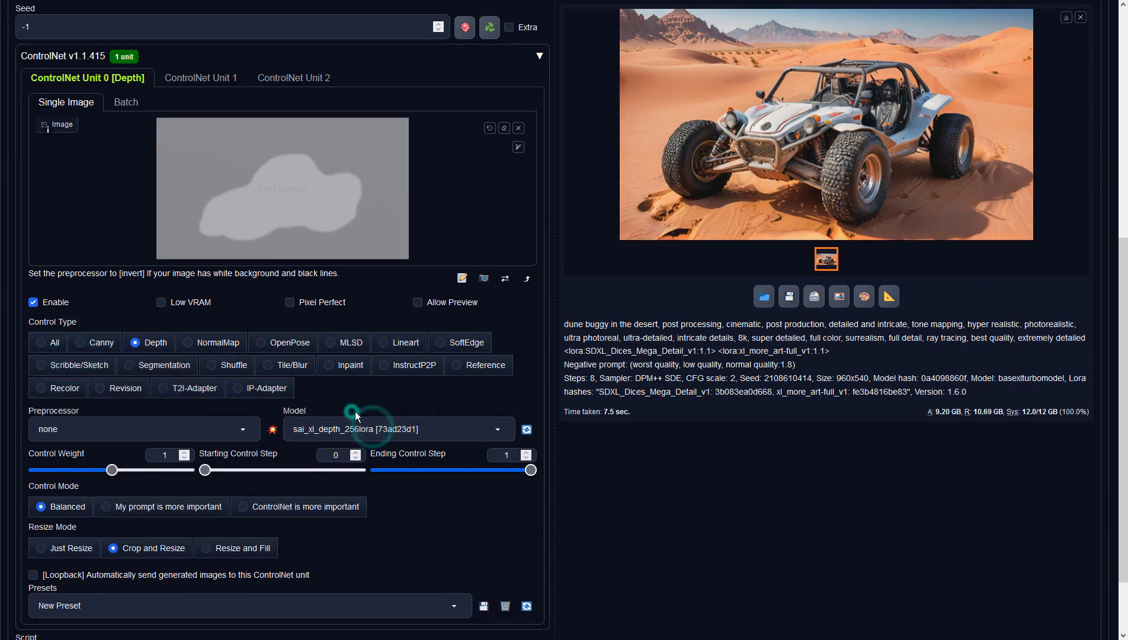
Step: Generate the dune buggy image from the prompt and the ControlNet silhouette, and inspect it at full size
scroll(686, 374, "up", 7)
left_click(976, 112)
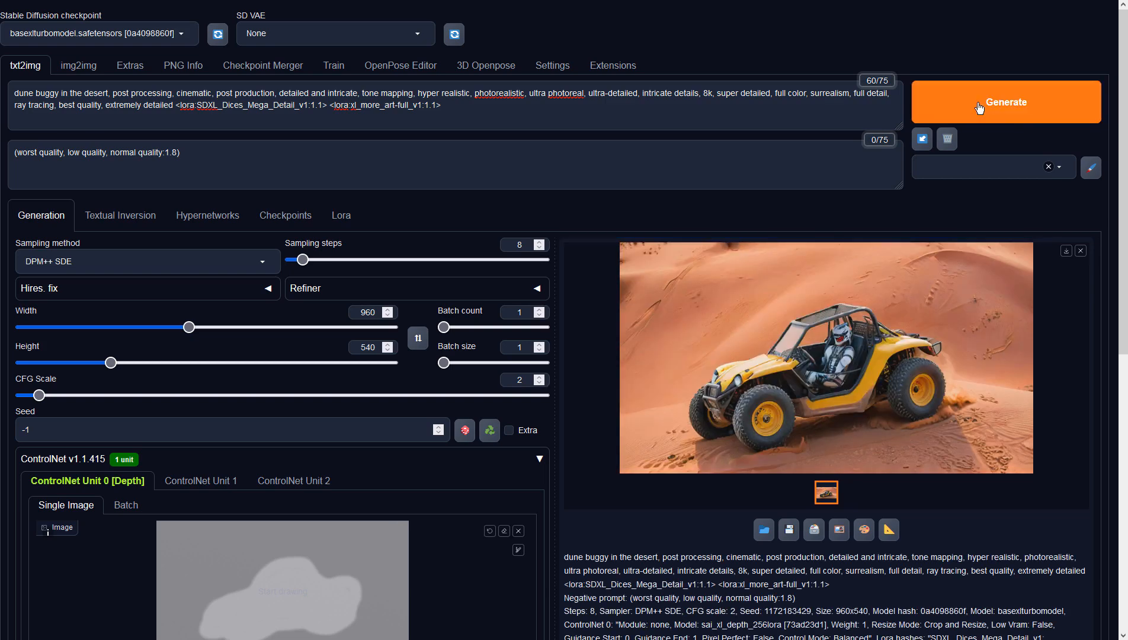
left_click(888, 285)
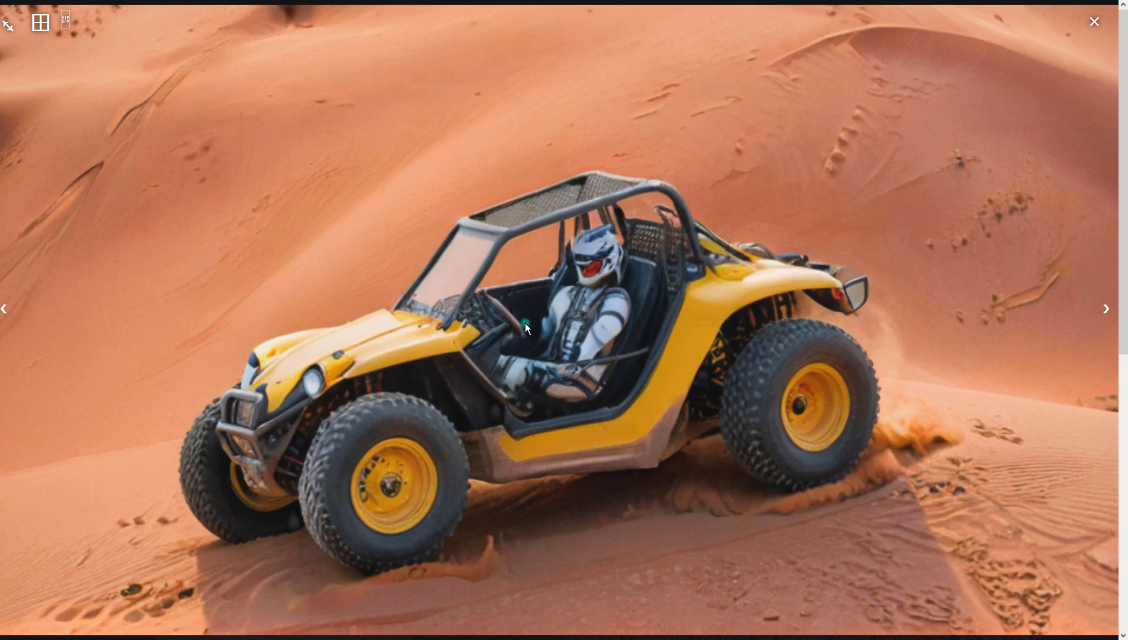
left_click(525, 322)
Step: Send the generated buggy image to img2img and set the sampling method to DPM++ SDE
left_click(836, 530)
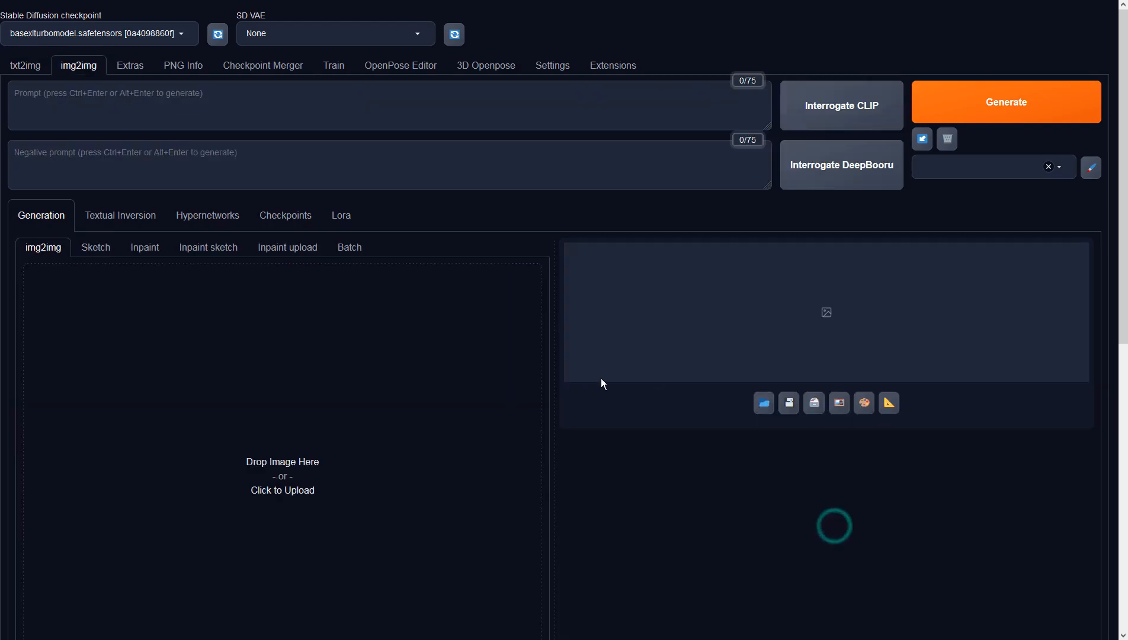
scroll(290, 406, "down", 5)
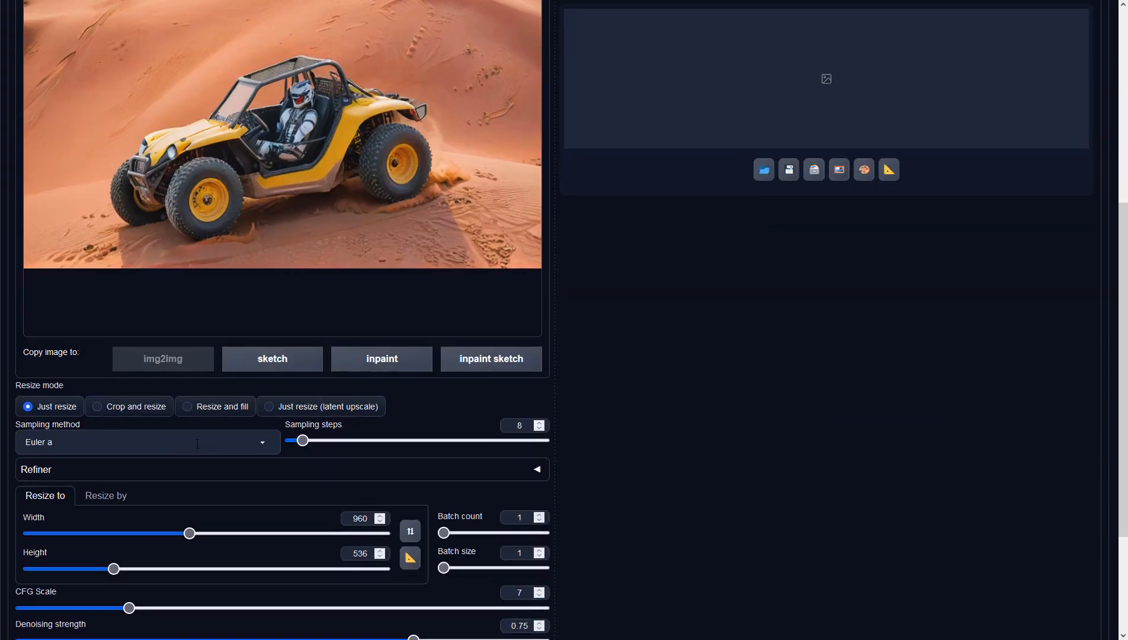
left_click(196, 441)
left_click(82, 211)
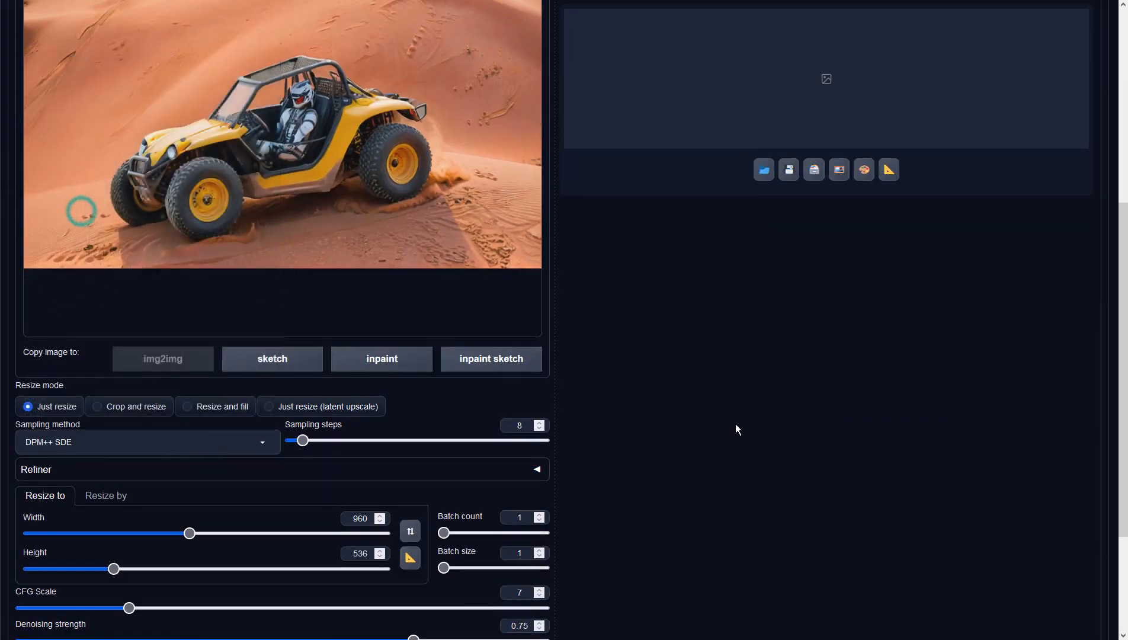
left_click(735, 423)
Step: Set the img2img CFG Scale to 2
scroll(735, 424, "down", 3)
double_click(521, 422)
type("2")
left_click(760, 396)
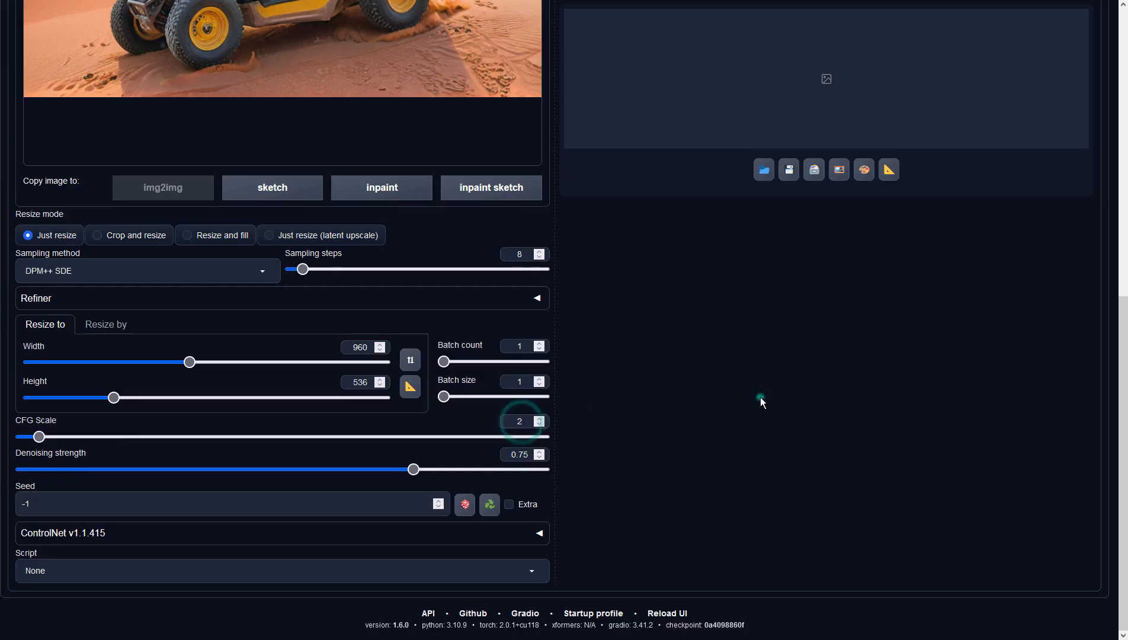
Step: Generate an img2img version of the yellow buggy picture and inspect the result at full size
scroll(770, 397, "up", 9)
left_click(959, 109)
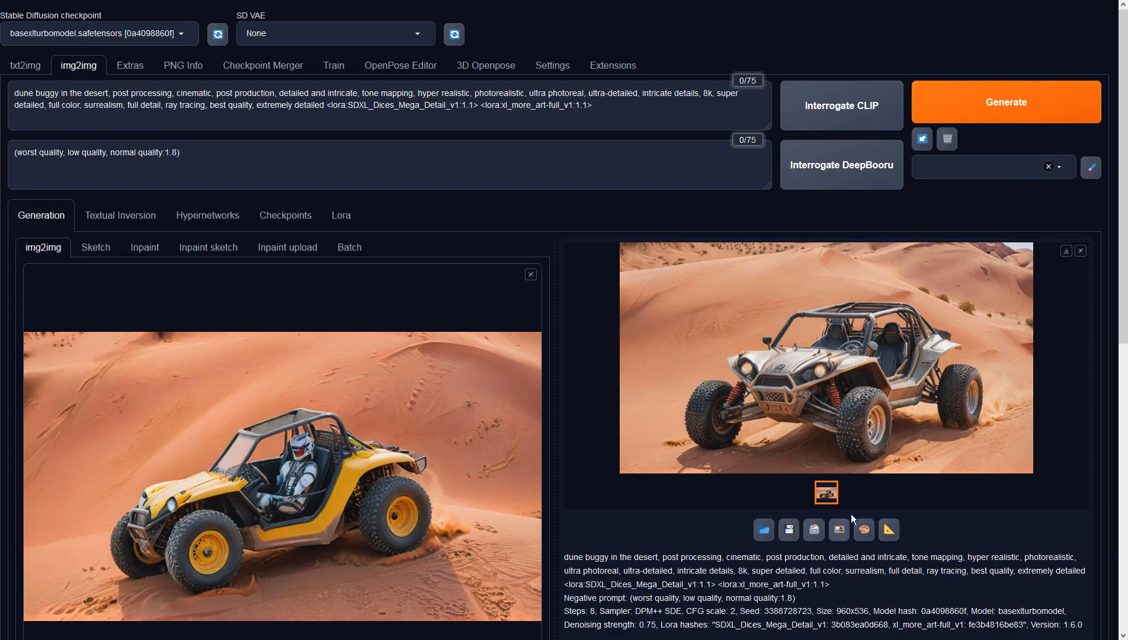
left_click(859, 432)
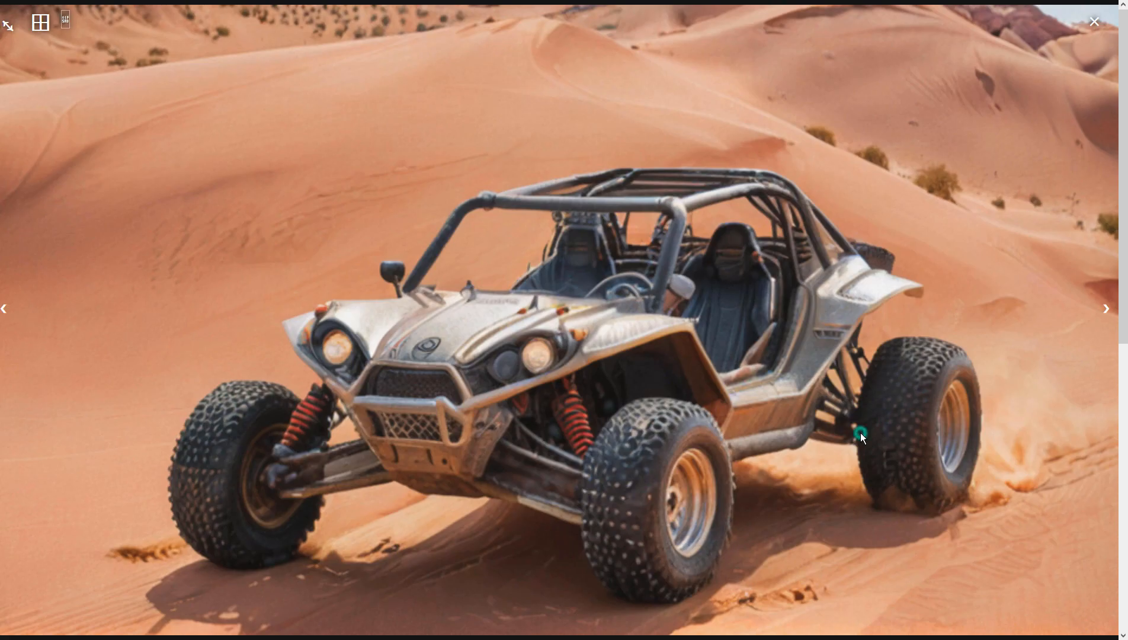
left_click(860, 432)
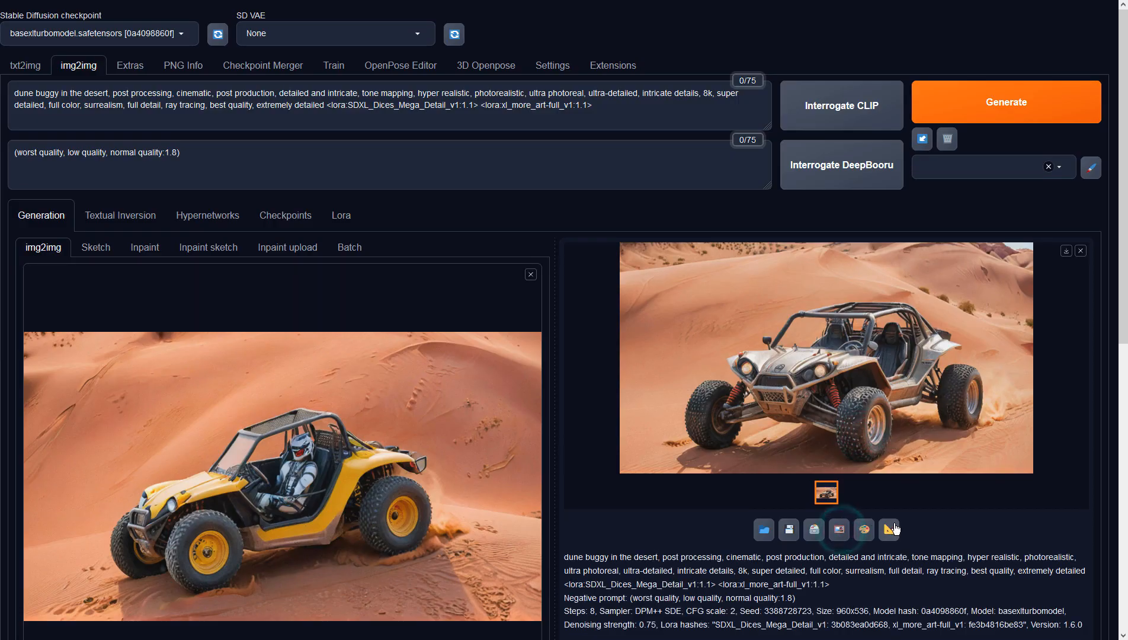
Step: Send the new buggy image to Extras, with Resize set to 1 and Upscaler 1 set to 4x-UltraSharp
left_click(889, 529)
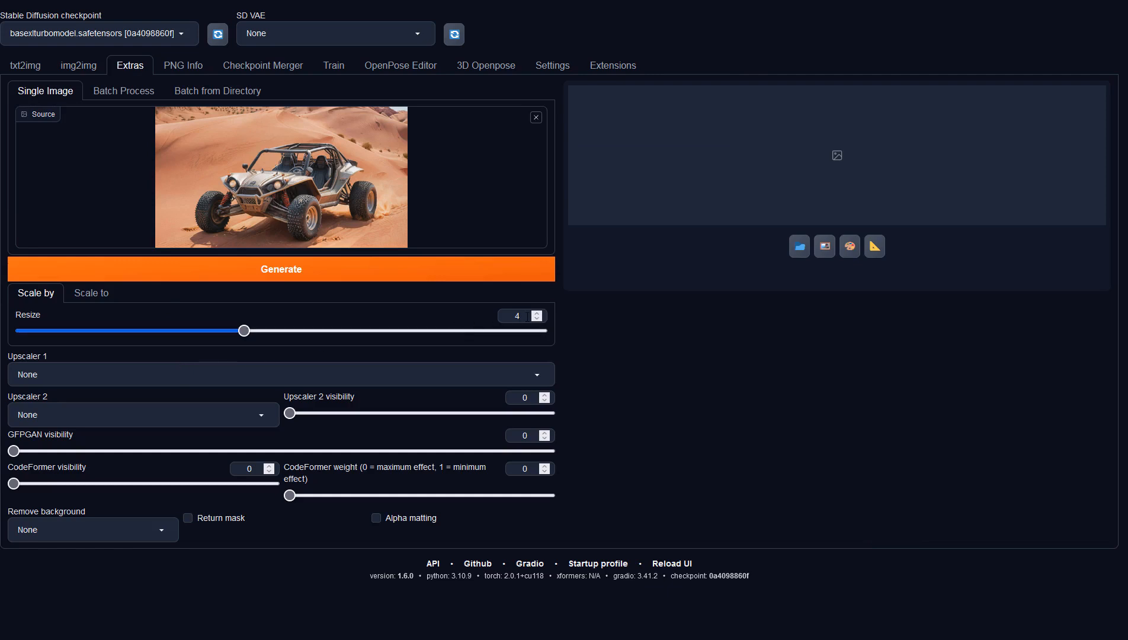
double_click(524, 315)
type("1")
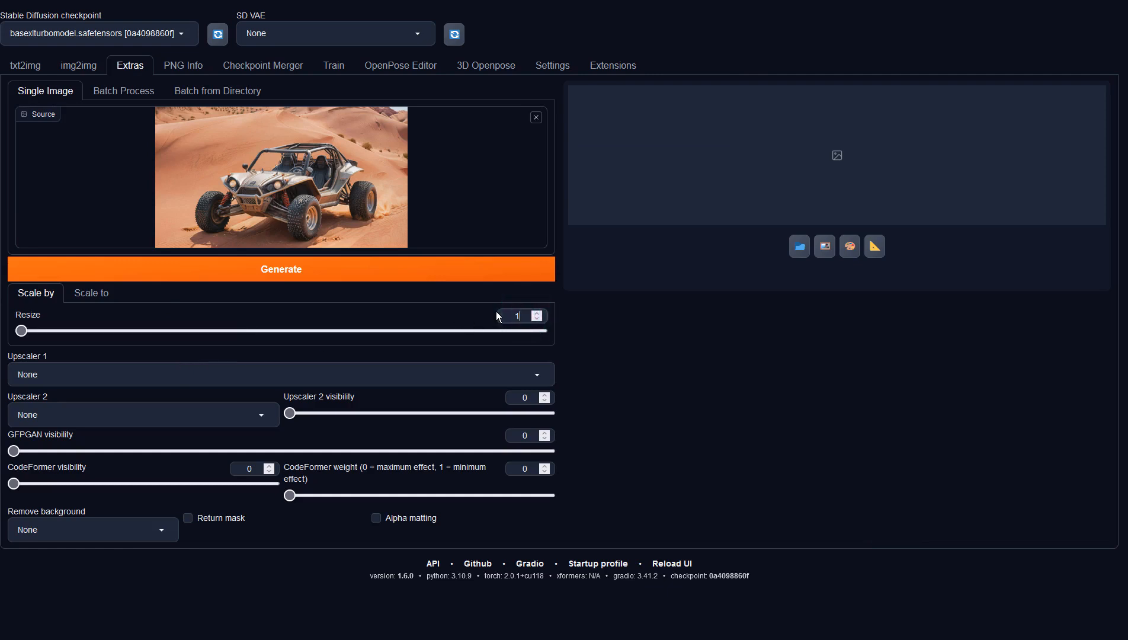
left_click(236, 381)
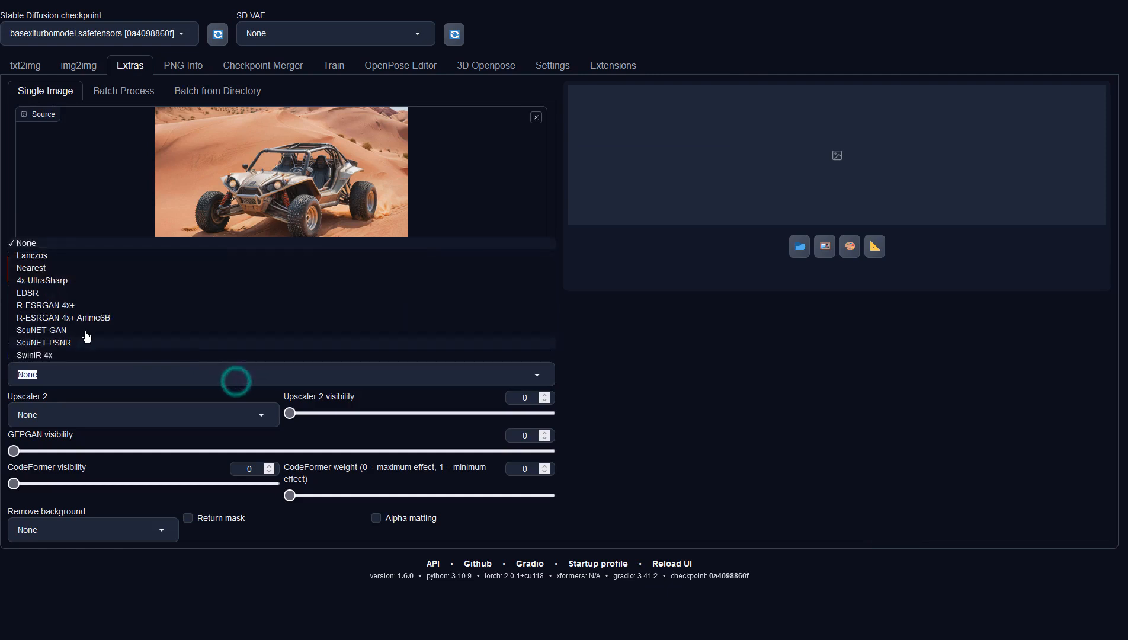
left_click(41, 280)
Step: Run the 4x-UltraSharp processing on the source image and inspect the output at full size
left_click(196, 272)
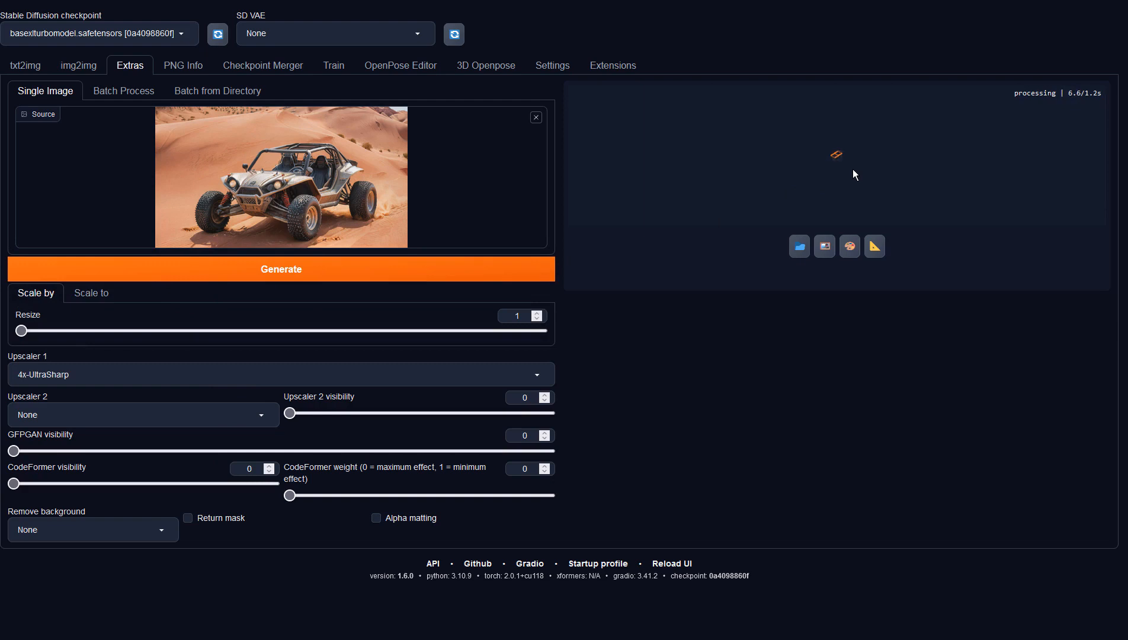
left_click(852, 170)
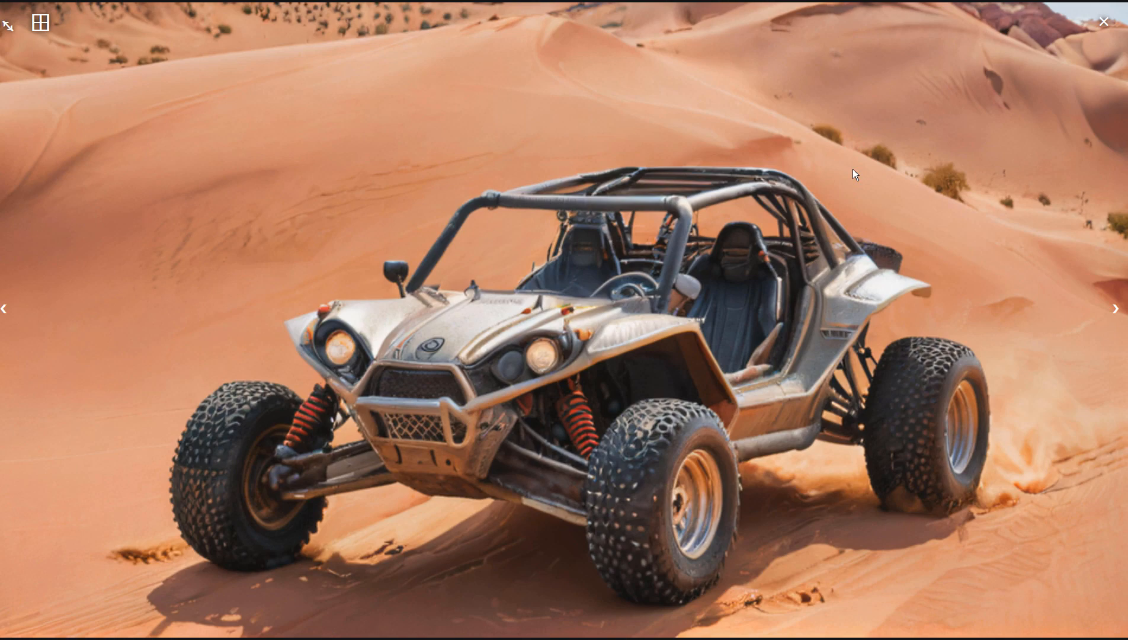
left_click(851, 170)
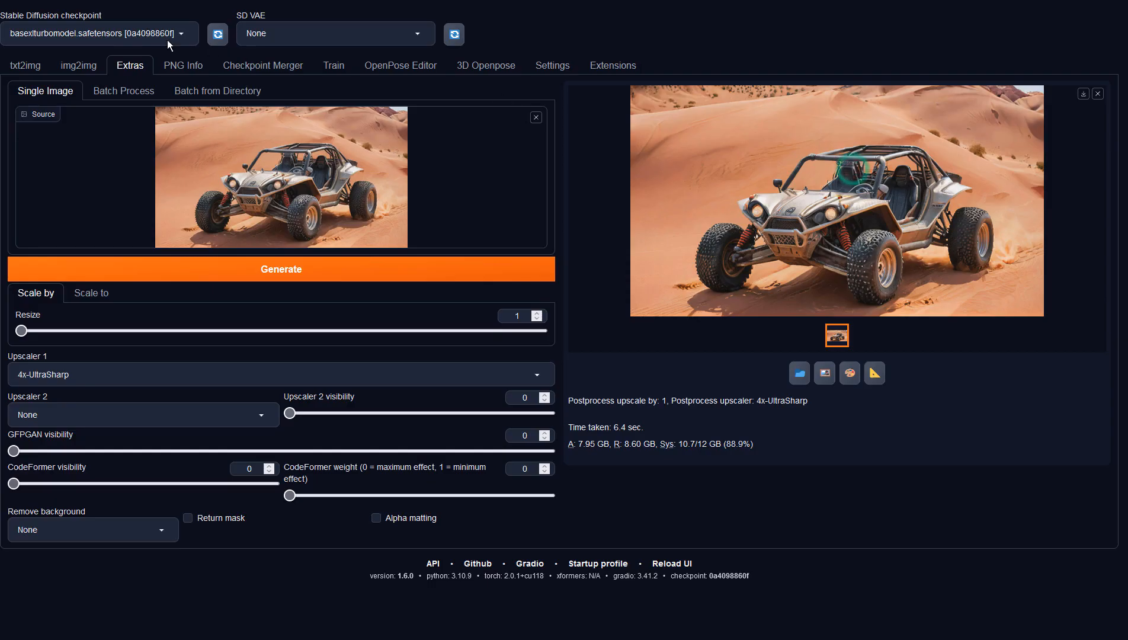
Step: Return to img2img, generate a further variation of the buggy and inspect it at full size
left_click(72, 64)
left_click(963, 106)
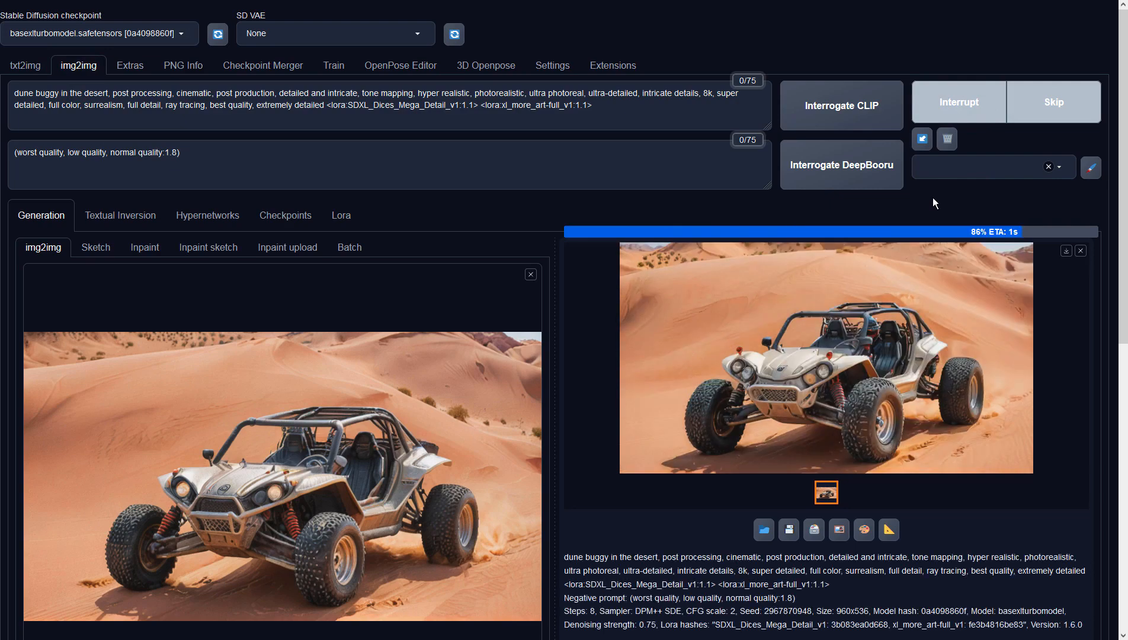
left_click(905, 290)
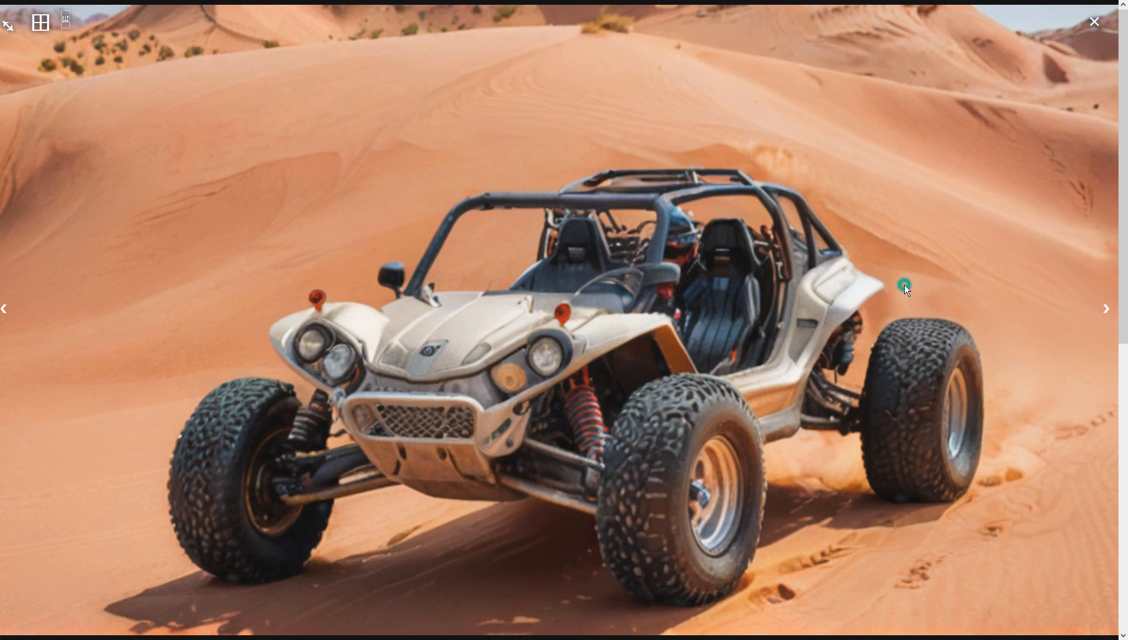
left_click(904, 289)
Step: Send the latest buggy result back to img2img as the source, generate again and inspect the image enlarged
left_click(839, 528)
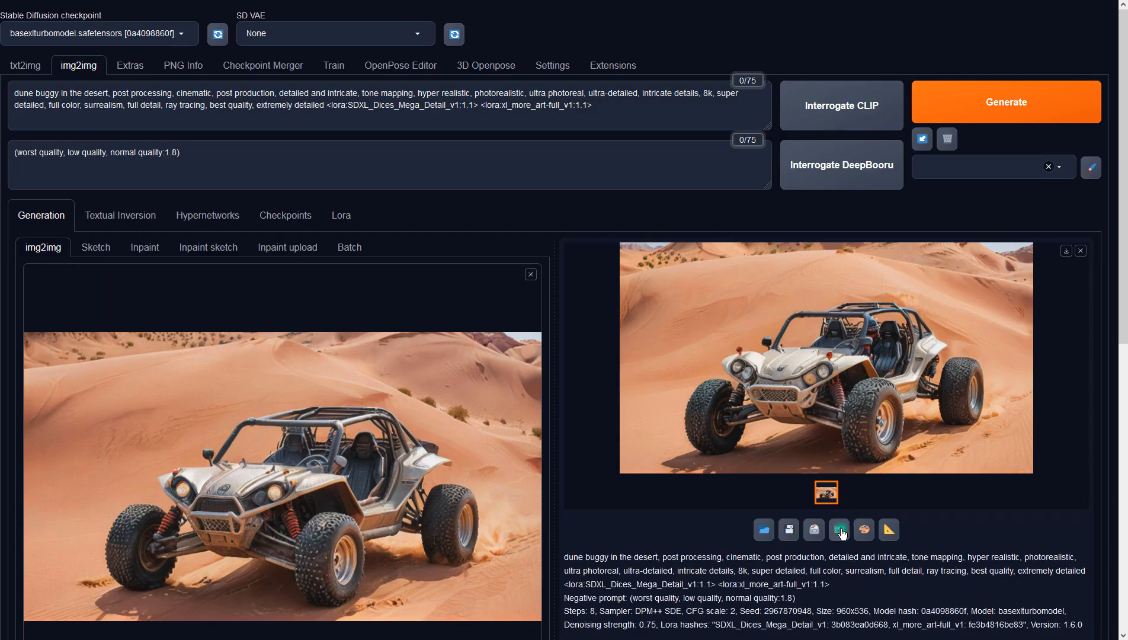
left_click(974, 121)
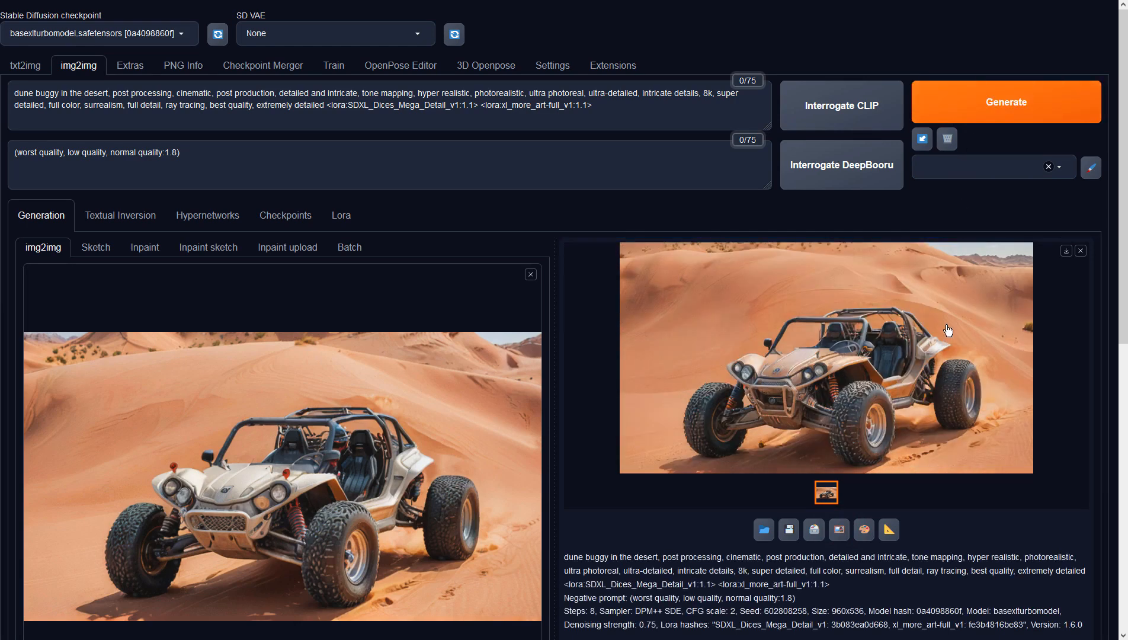
left_click(946, 326)
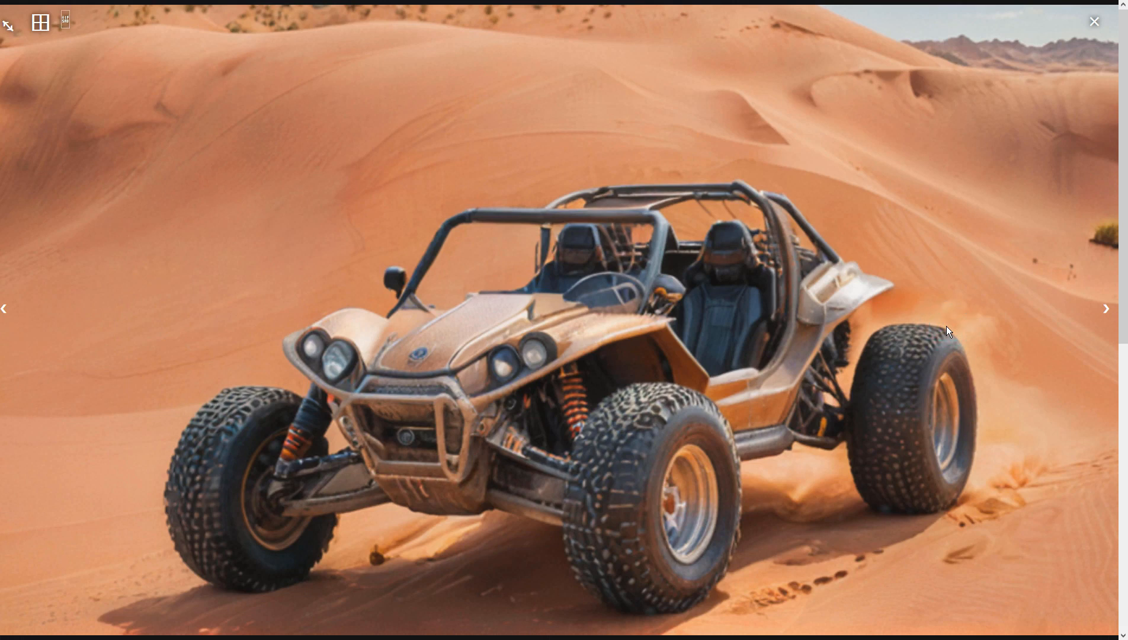
left_click(946, 325)
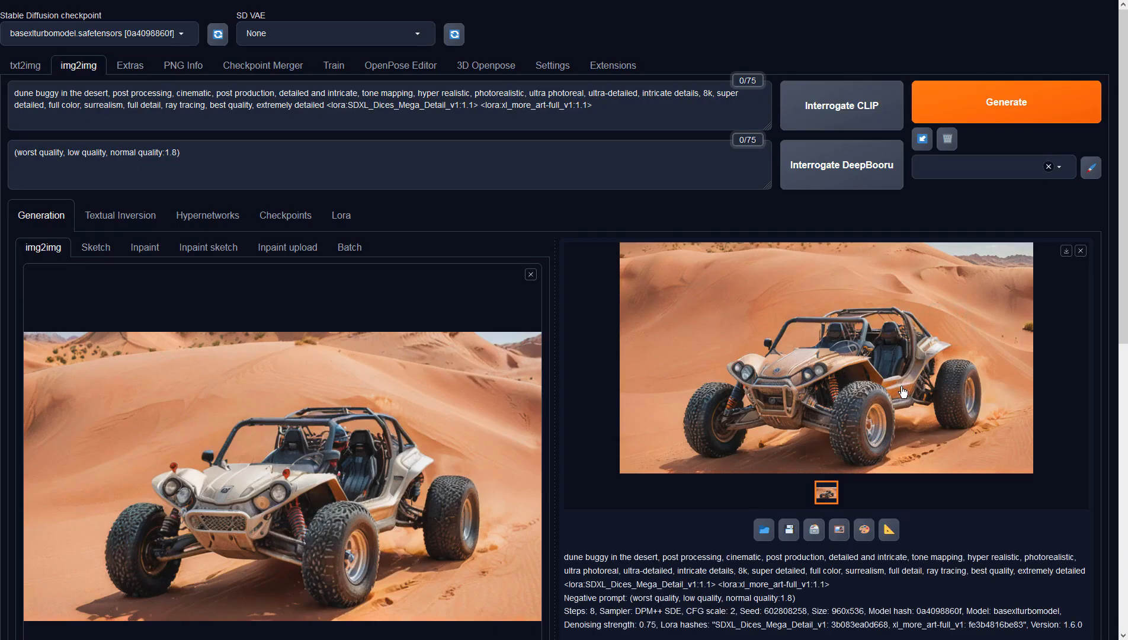
Step: Use the orange-tinted buggy result as the new img2img source, generate another variation and inspect it at full size
left_click(839, 529)
left_click(975, 110)
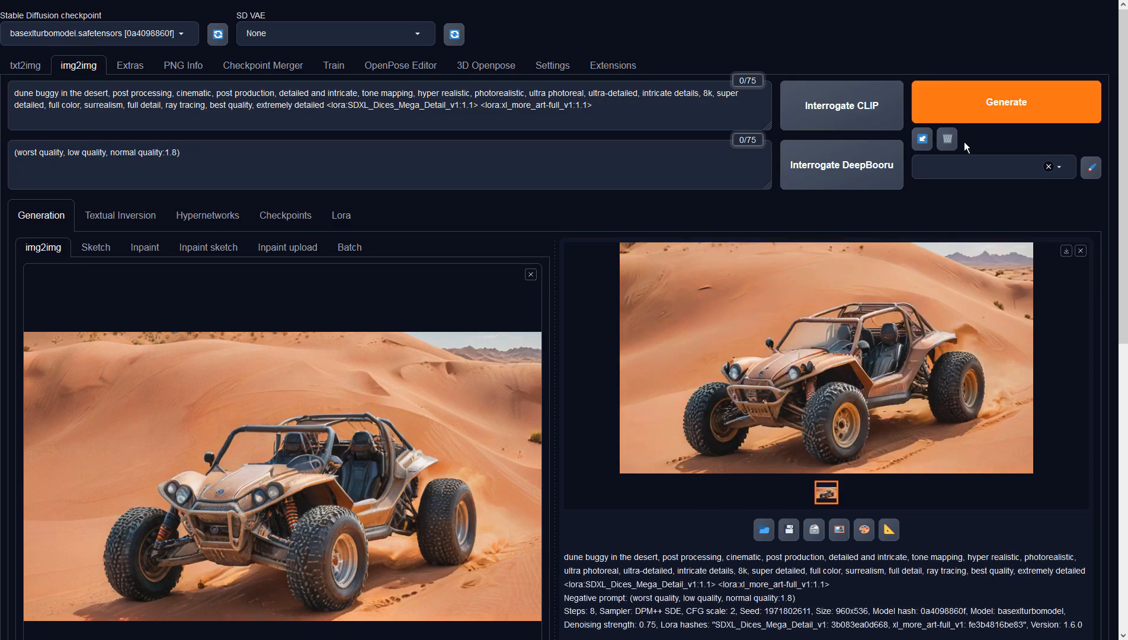
left_click(888, 365)
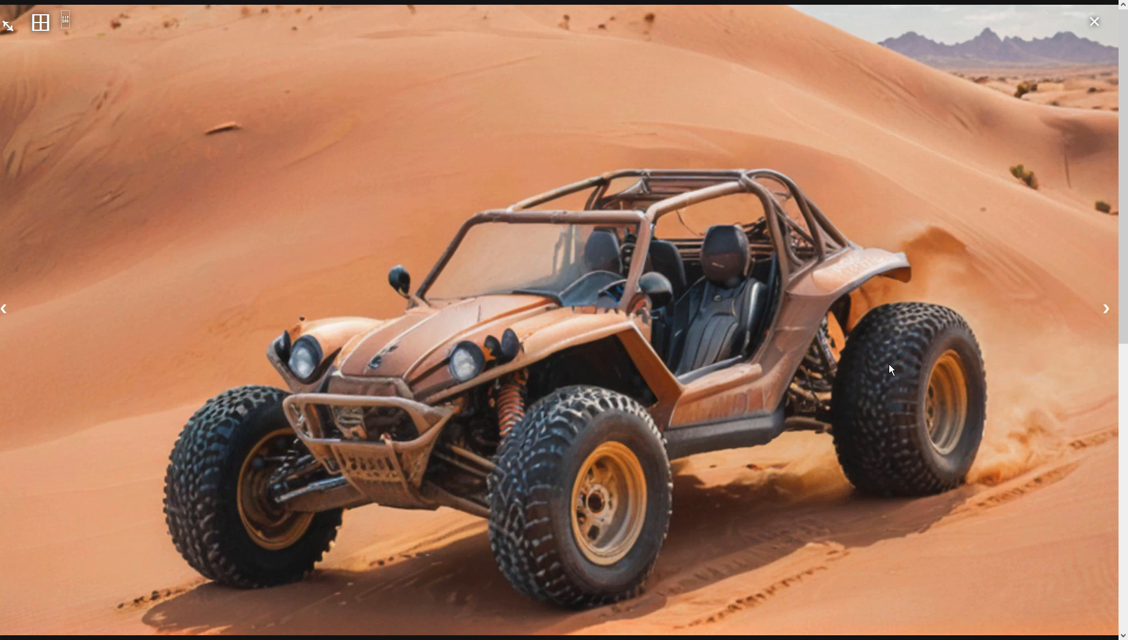
Step: Send the new buggy variation to Extras, process it with 4x-UltraSharp at Resize 1 and view the output enlarged
left_click(887, 364)
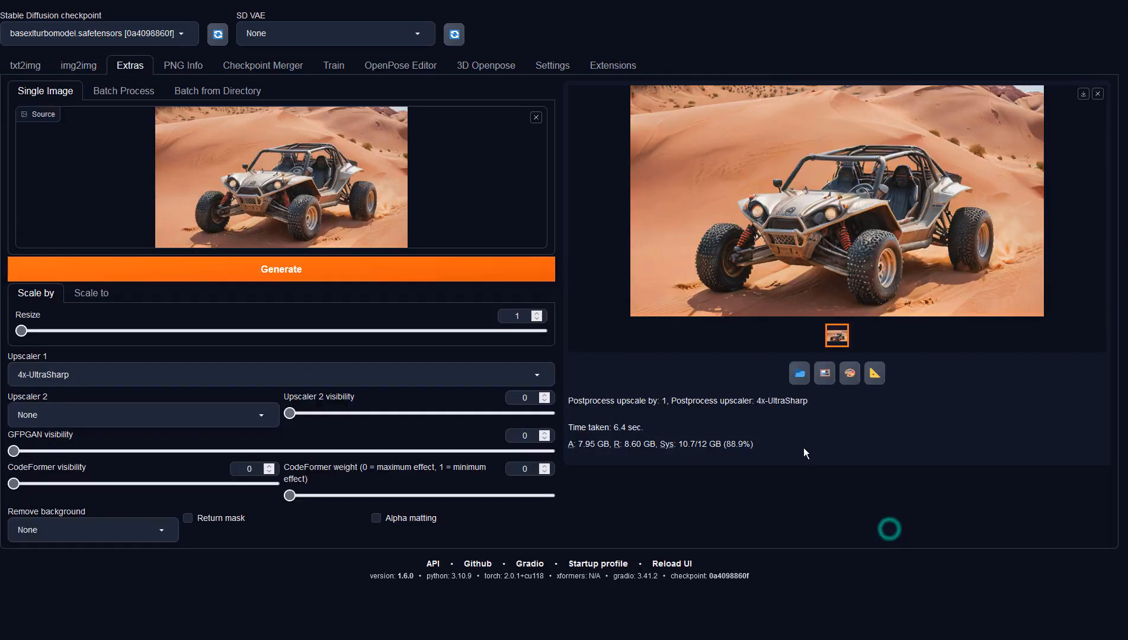
left_click(477, 273)
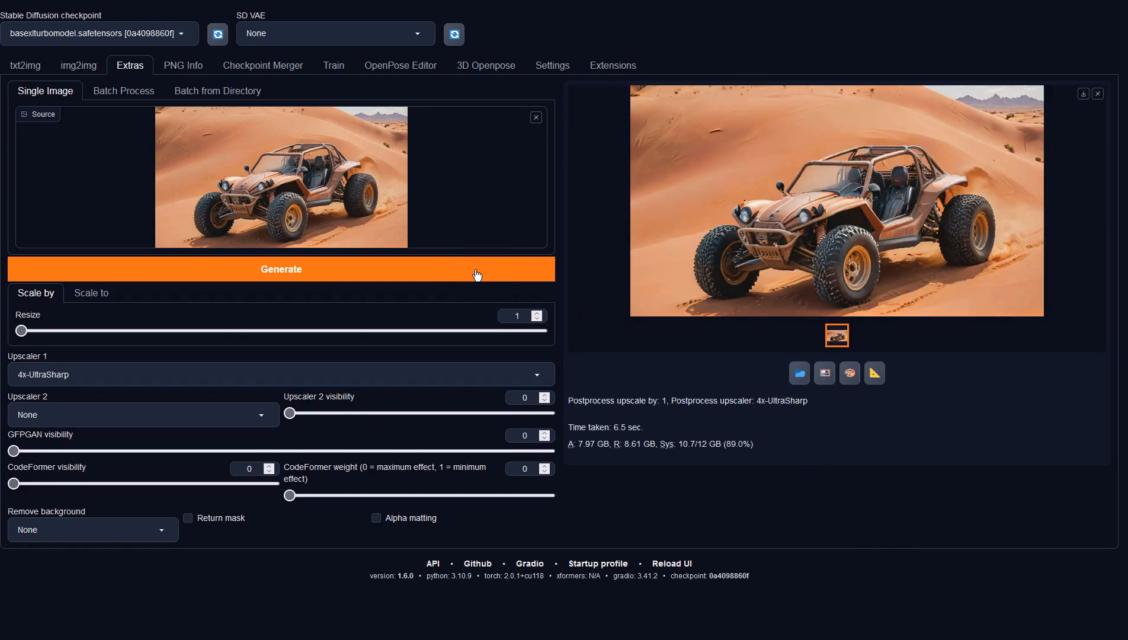
left_click(711, 253)
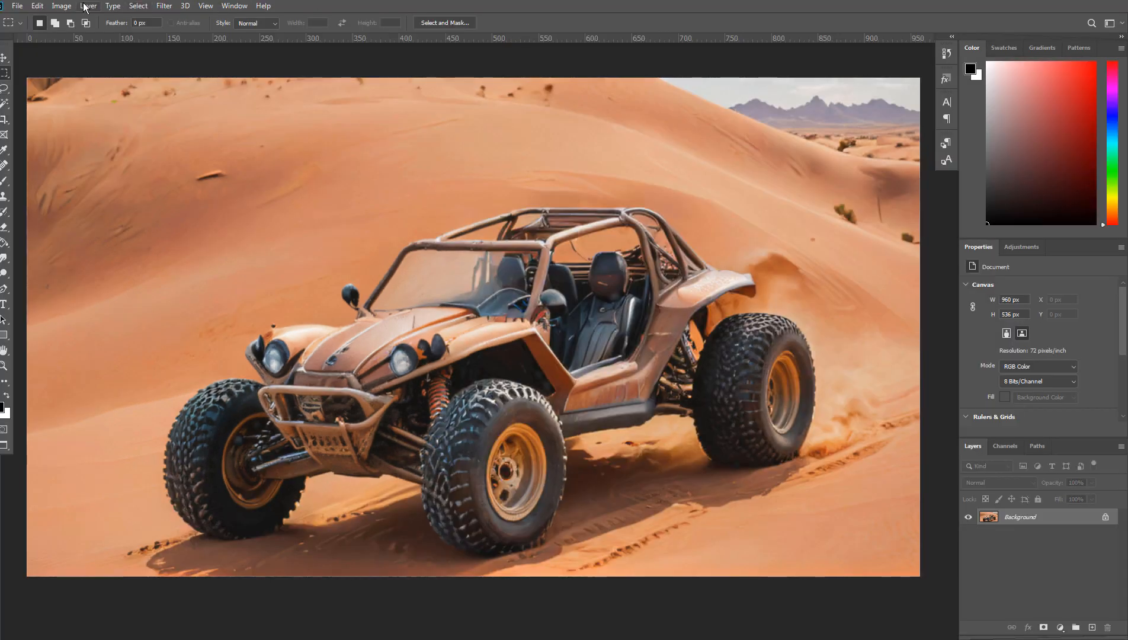
Step: In Photoshop, apply a Vibrance adjustment to the processed buggy image with Vibrance +100 and Saturation +29
left_click(61, 6)
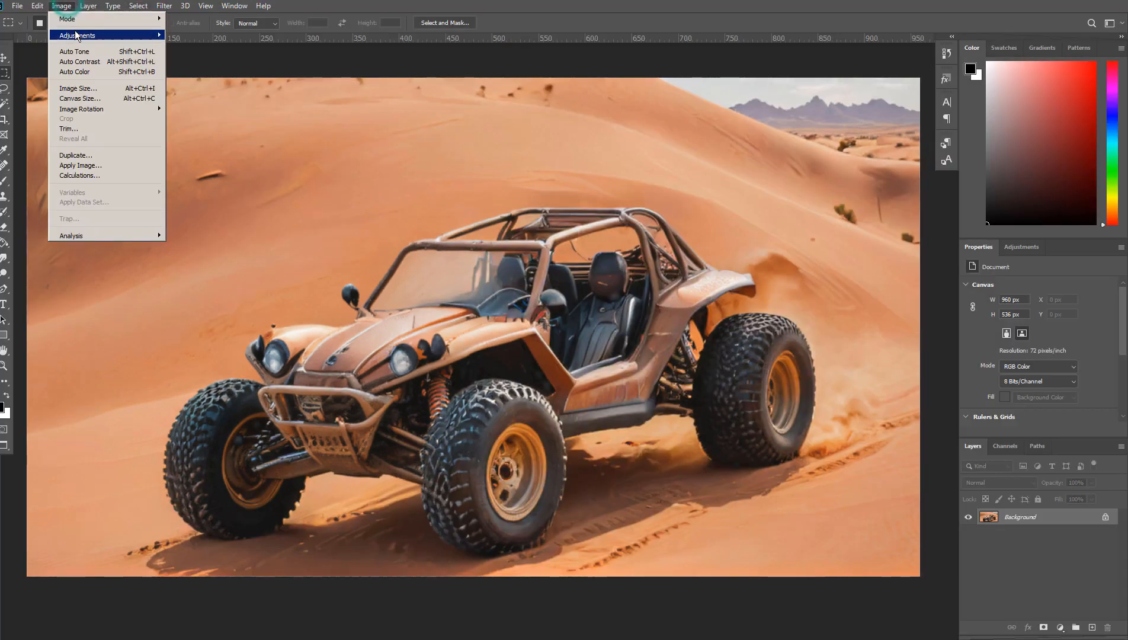
mouse_move(75, 33)
left_click(205, 81)
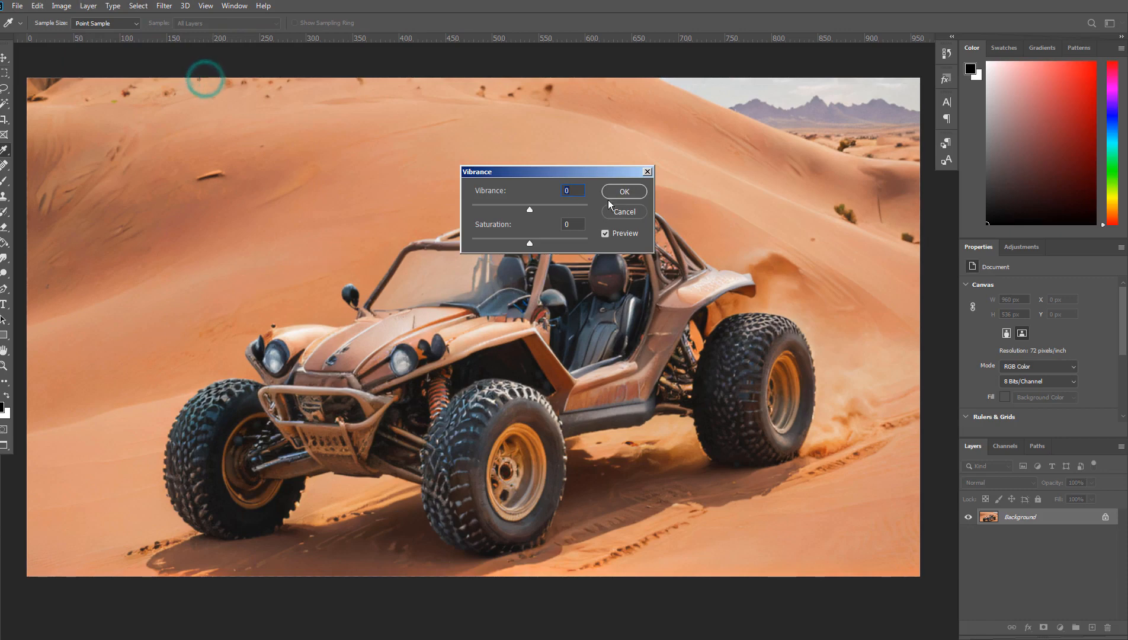
left_click_drag(538, 208, 588, 210)
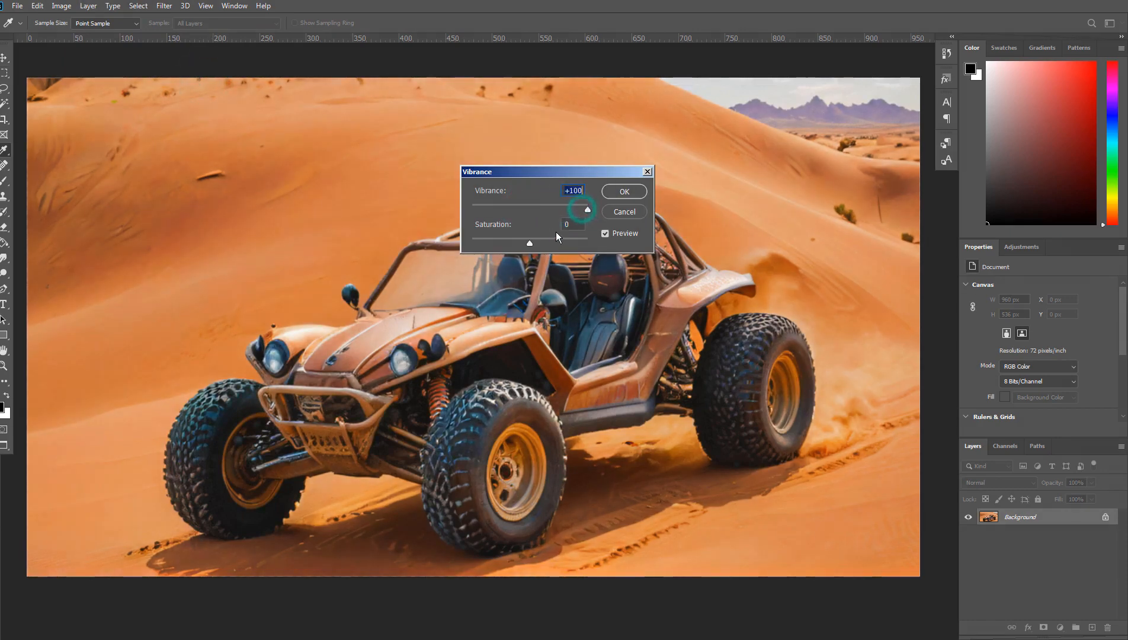
left_click_drag(530, 240, 546, 241)
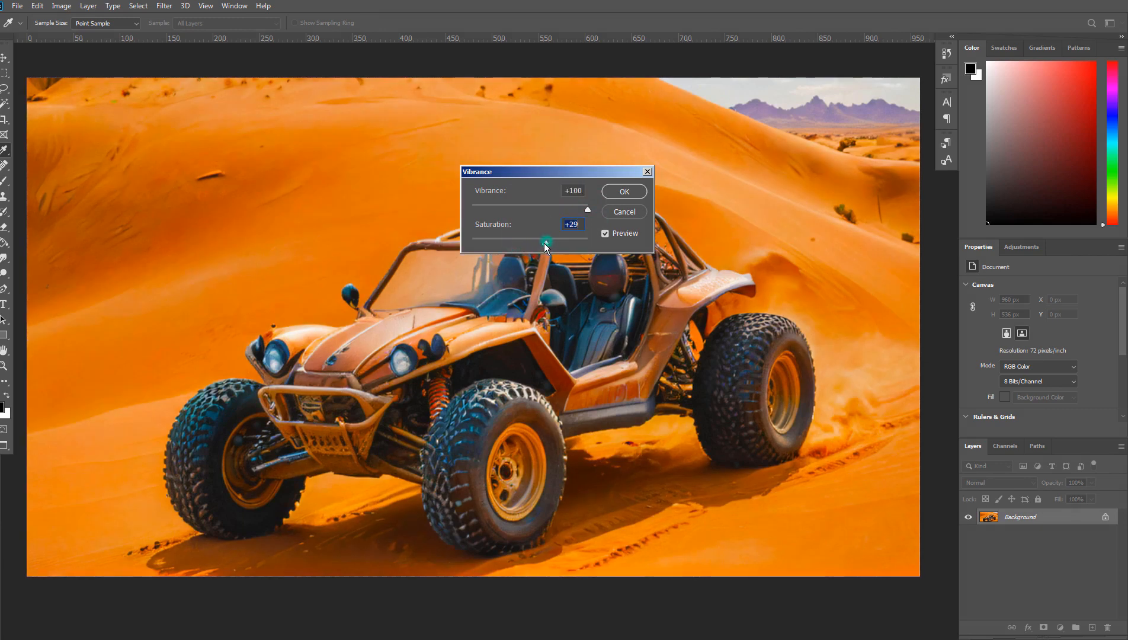
left_click(625, 192)
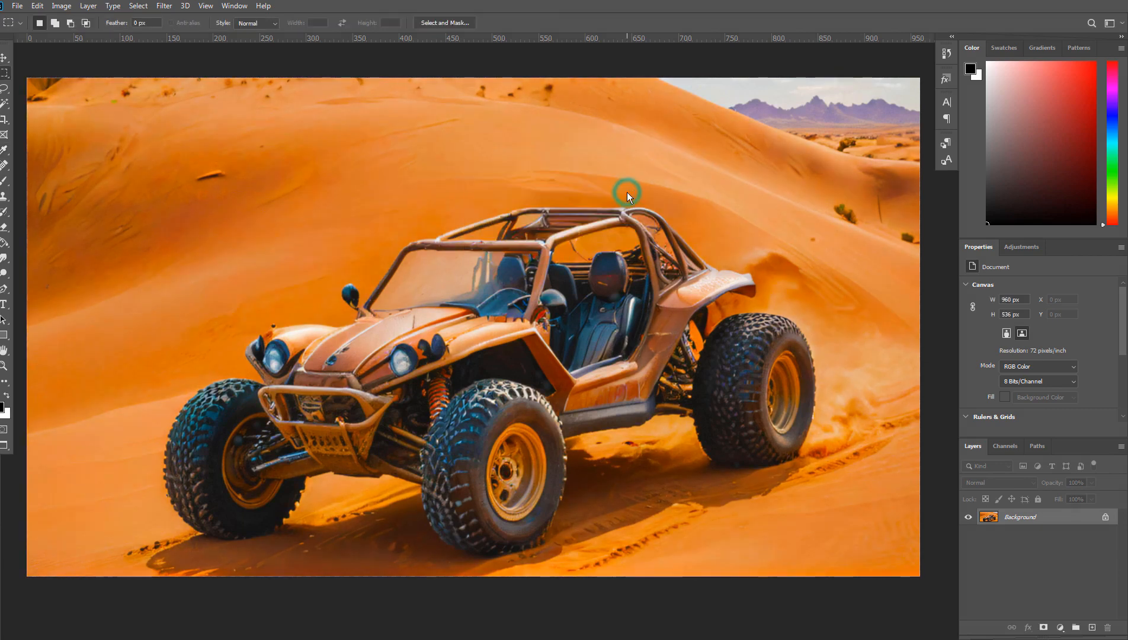
Step: Apply Auto Contrast, Auto Tone and Auto Color to the buggy image, in that order
left_click(61, 6)
left_click(79, 59)
left_click(62, 6)
left_click(77, 51)
left_click(62, 6)
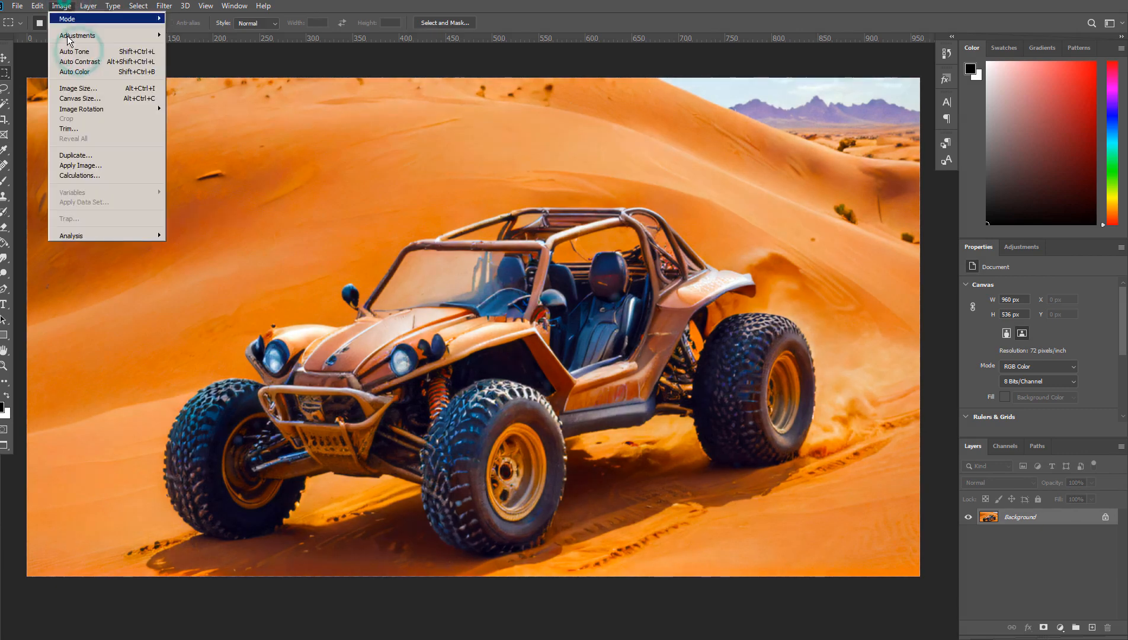
left_click(76, 71)
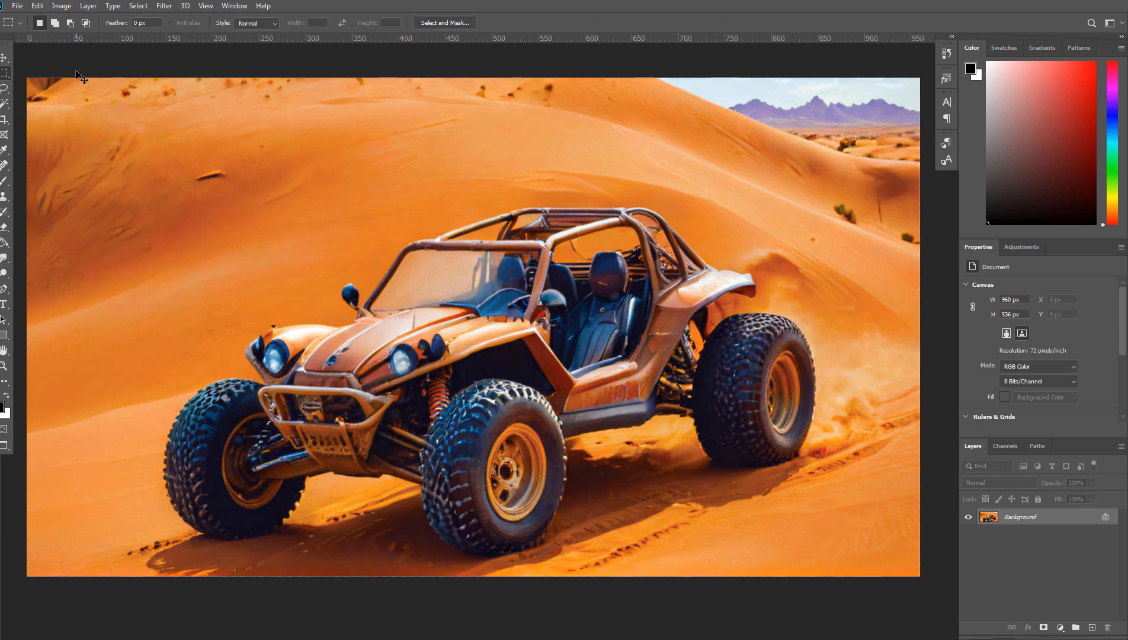
Step: Compare the original 00006.png snapshot with the Auto Color state in the history, ending on the Auto Color state
left_click(945, 56)
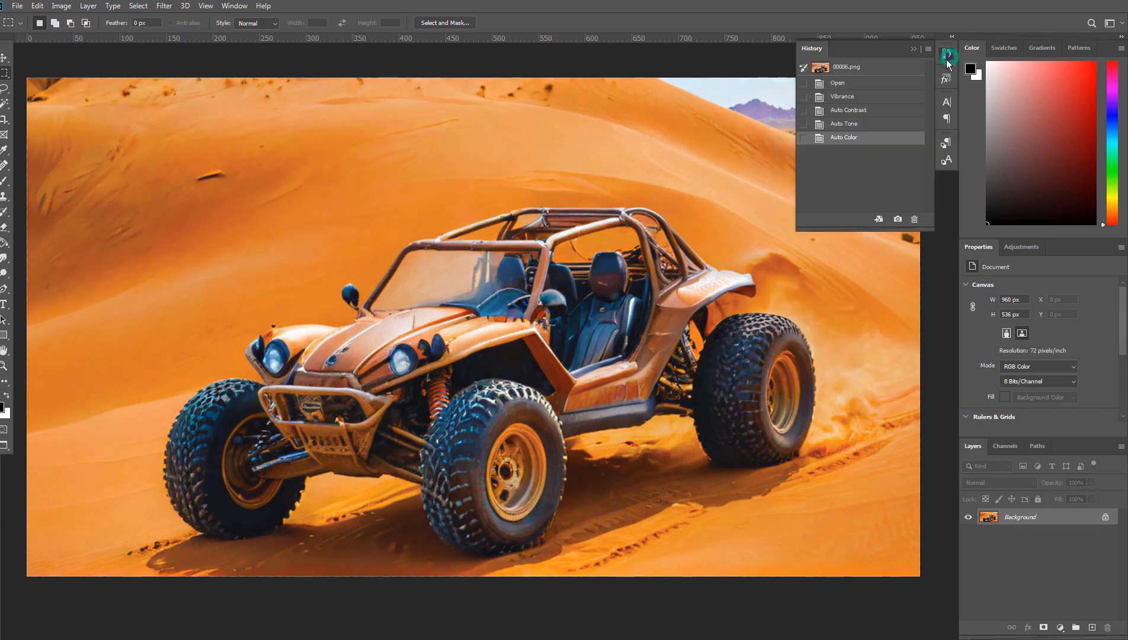
left_click(870, 67)
left_click(871, 137)
left_click(859, 68)
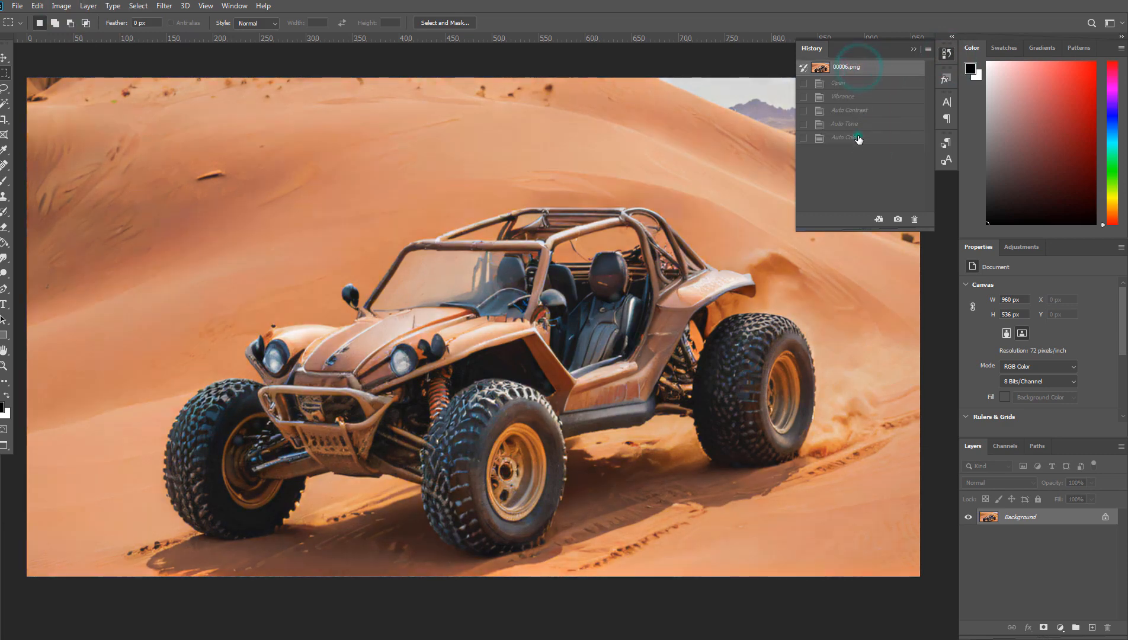
left_click(858, 137)
left_click(853, 67)
left_click(857, 137)
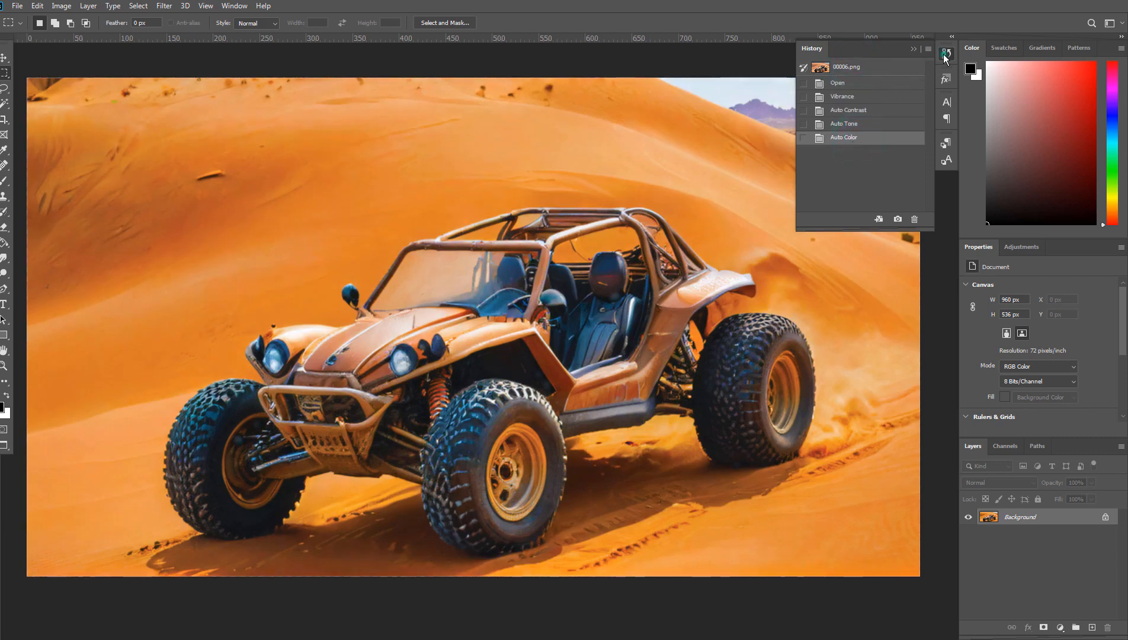
left_click(945, 54)
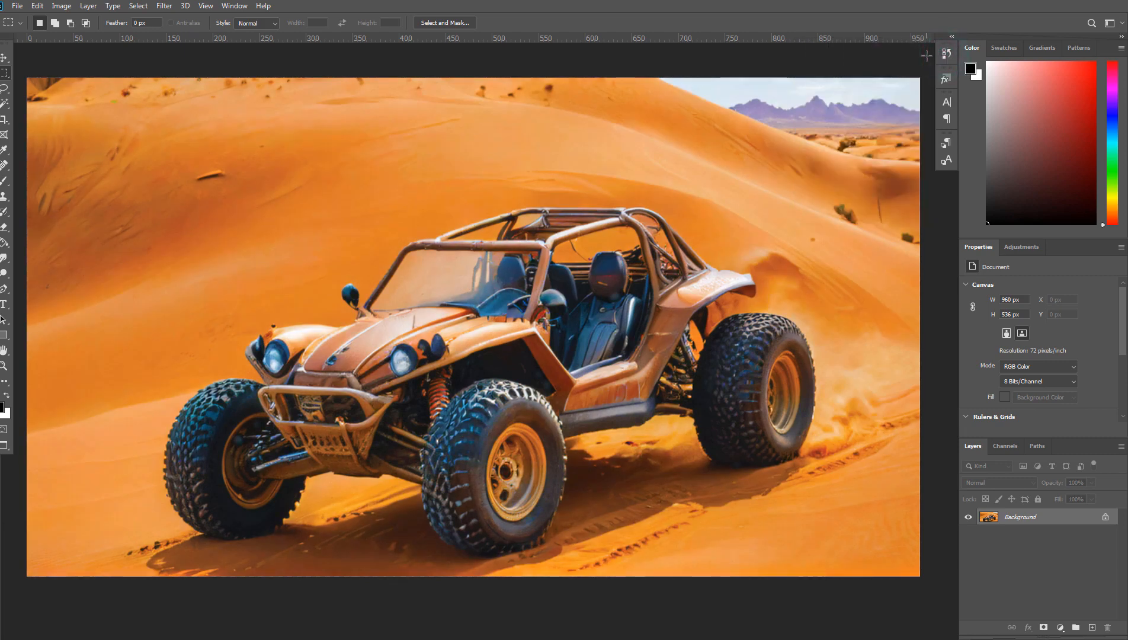